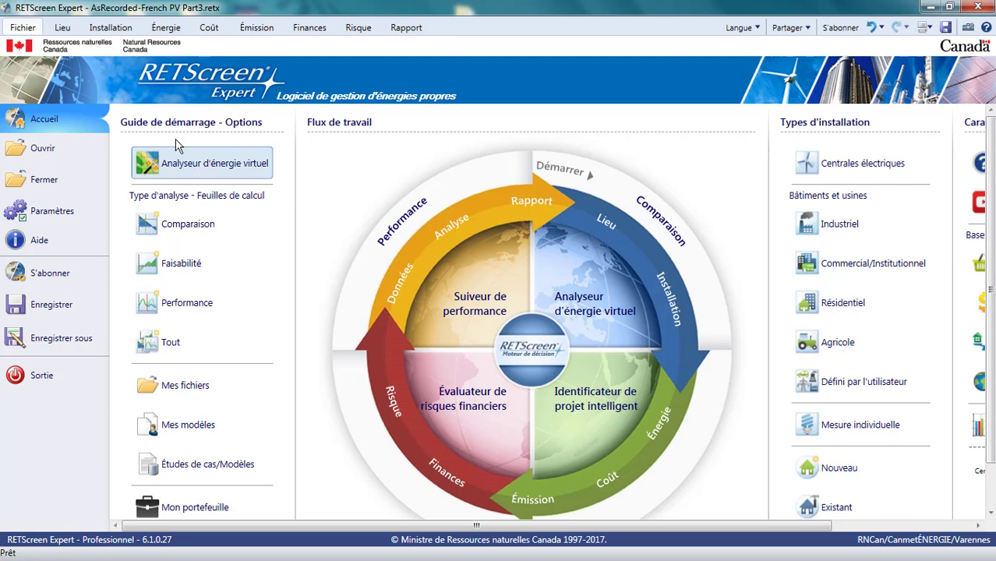
# Step: Review the photovoltaic inputs and summary in the energy model, plus the site's reference conditions and climate data
pyautogui.click(164, 28)
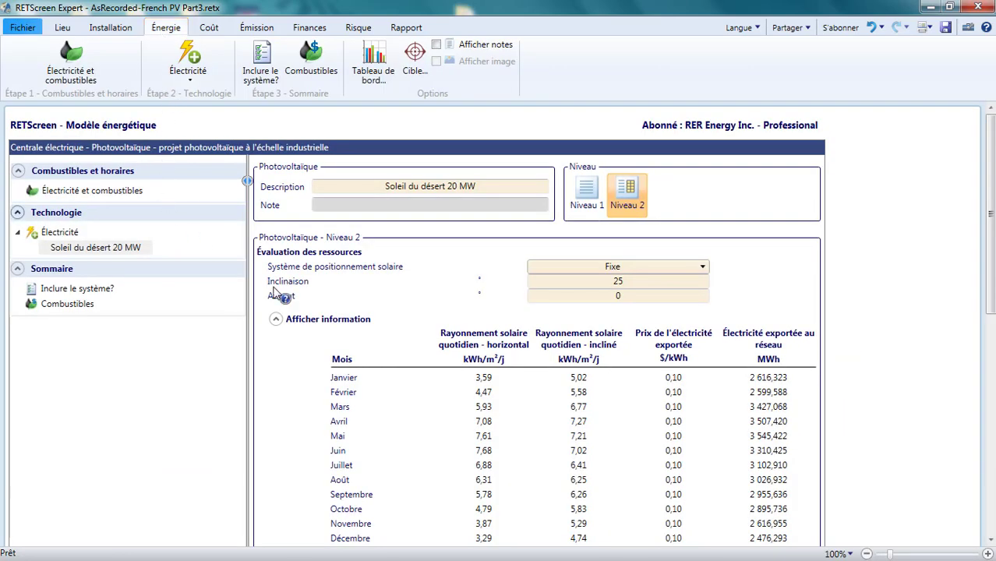
pyautogui.scroll(-10, 325, 296)
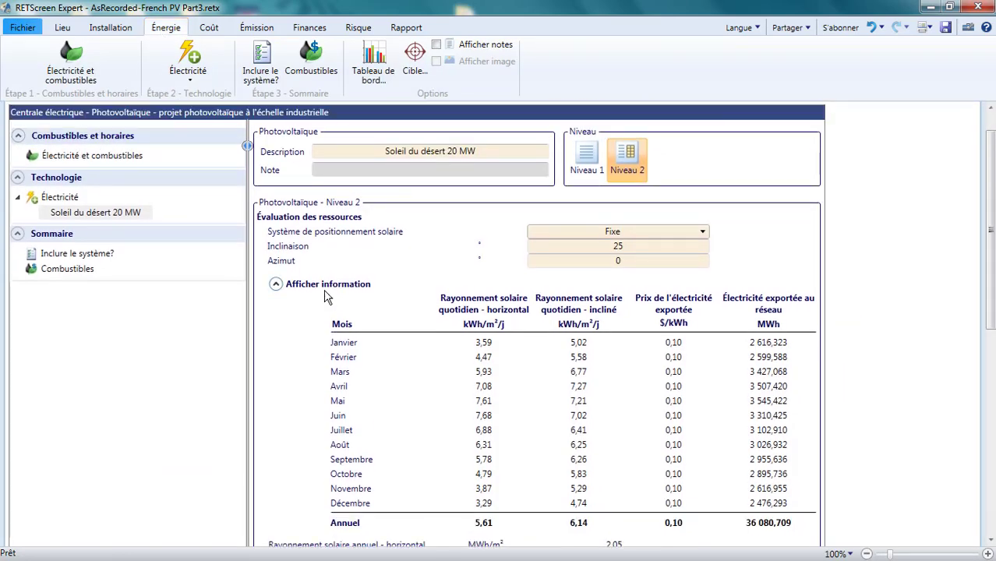
pyautogui.scroll(-3, 326, 296)
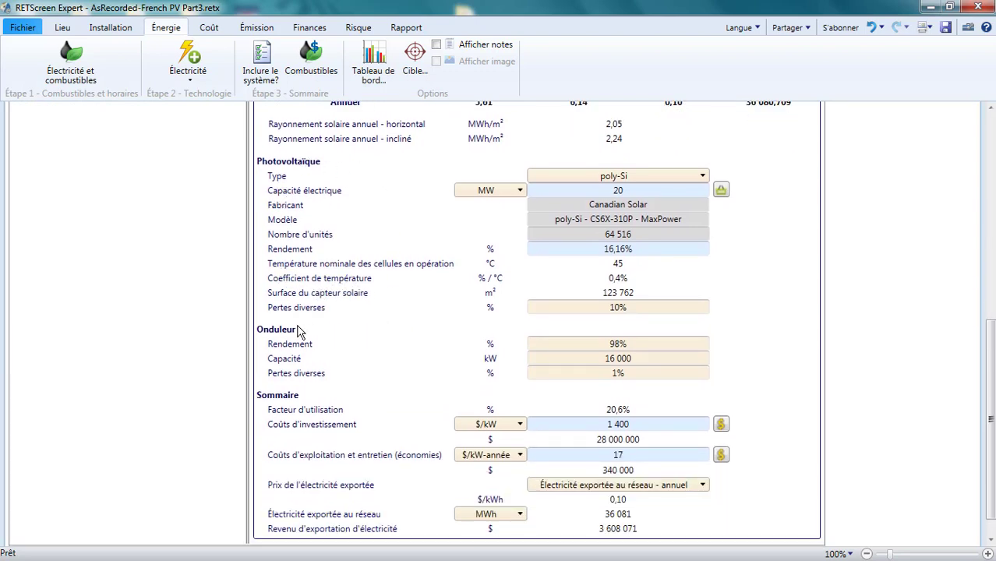
pyautogui.click(69, 28)
pyautogui.scroll(-10, 468, 215)
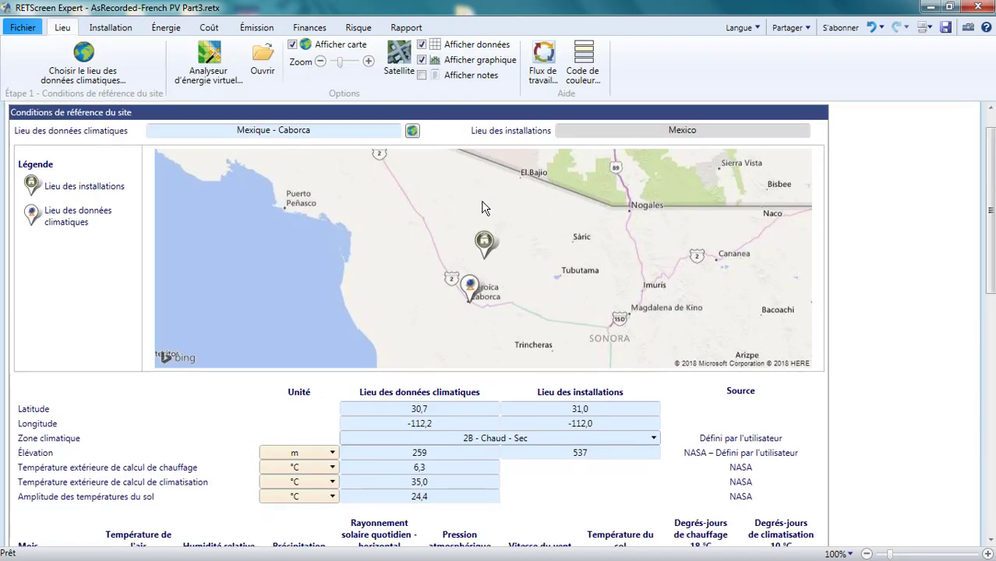
pyautogui.scroll(-3, 468, 215)
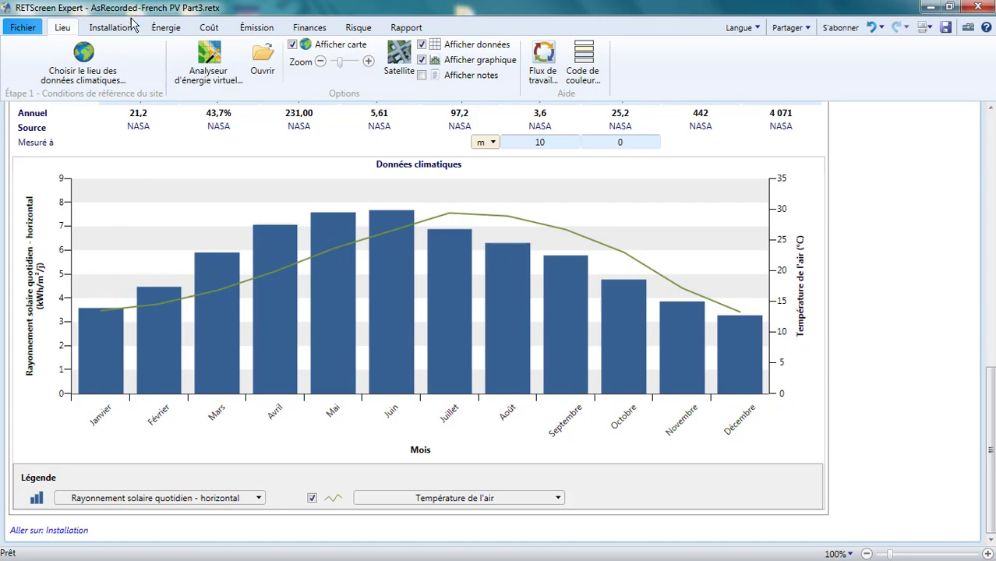
# Step: Return to the energy model and look over the available photovoltaic module types
pyautogui.click(160, 30)
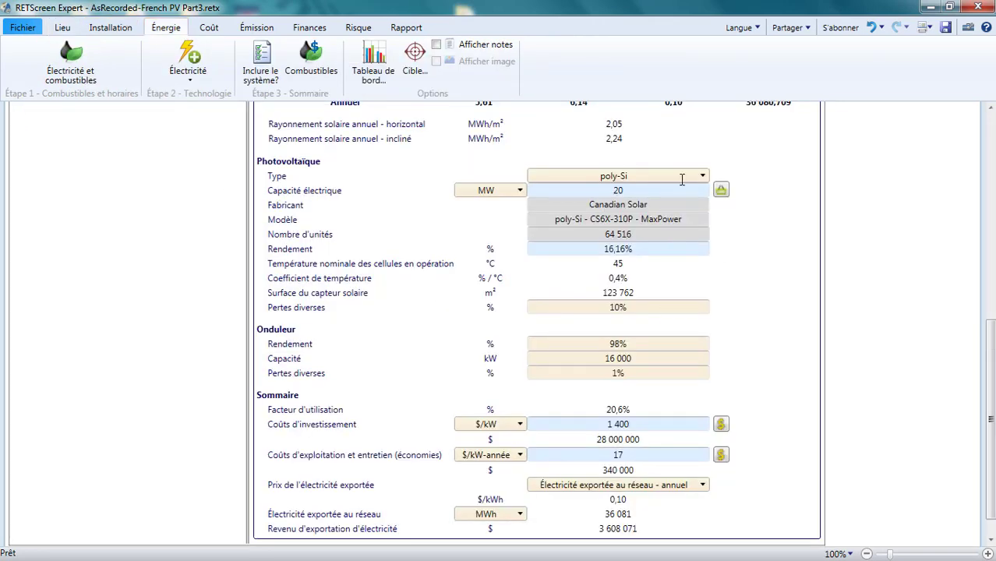
pyautogui.click(707, 180)
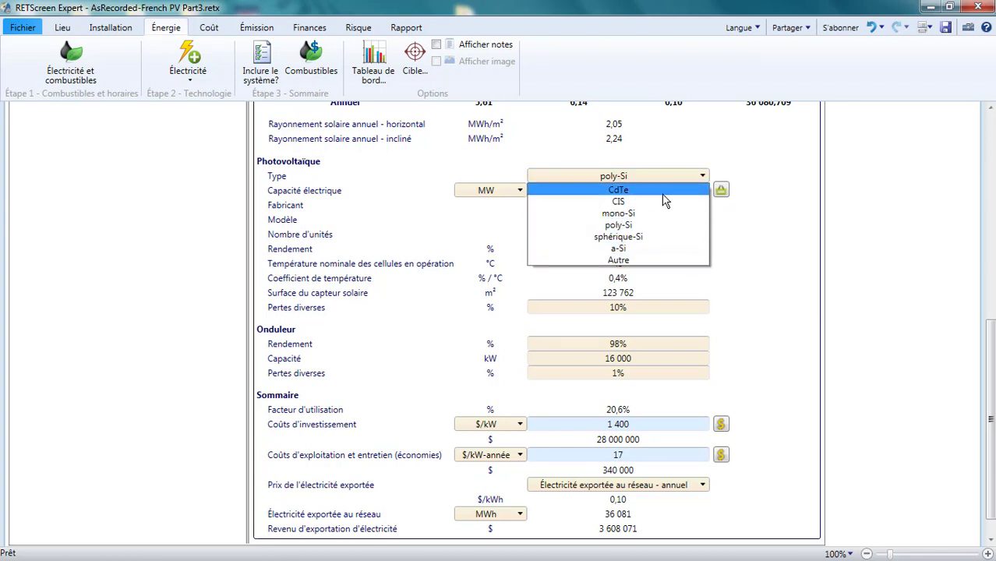
pyautogui.click(784, 247)
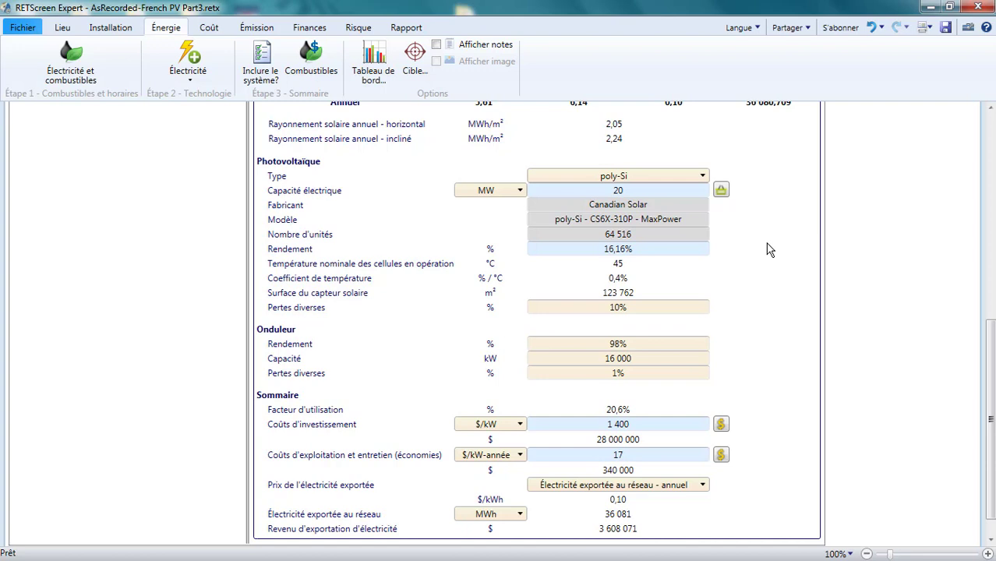
# Step: Duplicate the electricity system "Soleil du désert 20 MW" in the technology list
pyautogui.scroll(10, 770, 249)
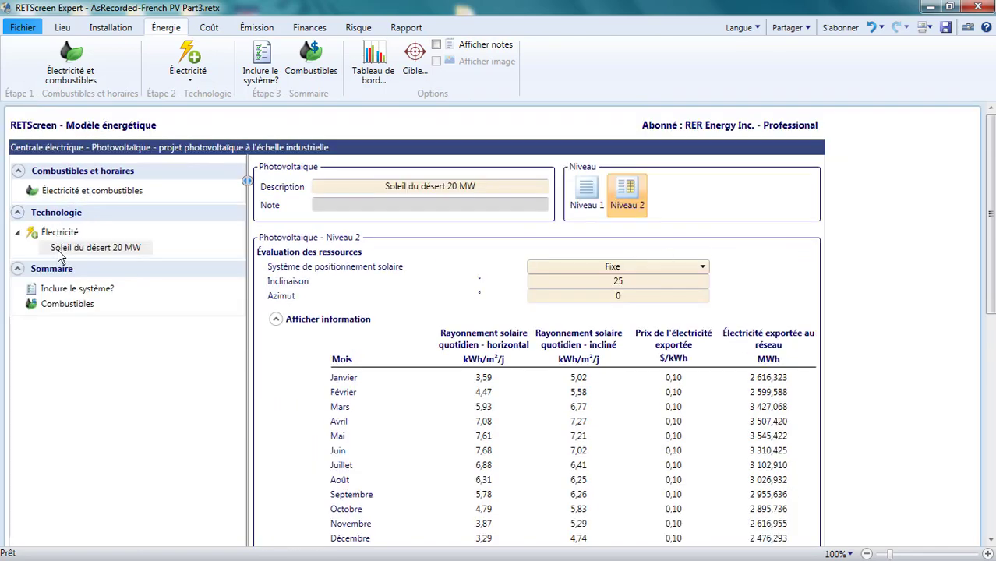
pyautogui.click(133, 254)
pyautogui.rightClick(131, 252)
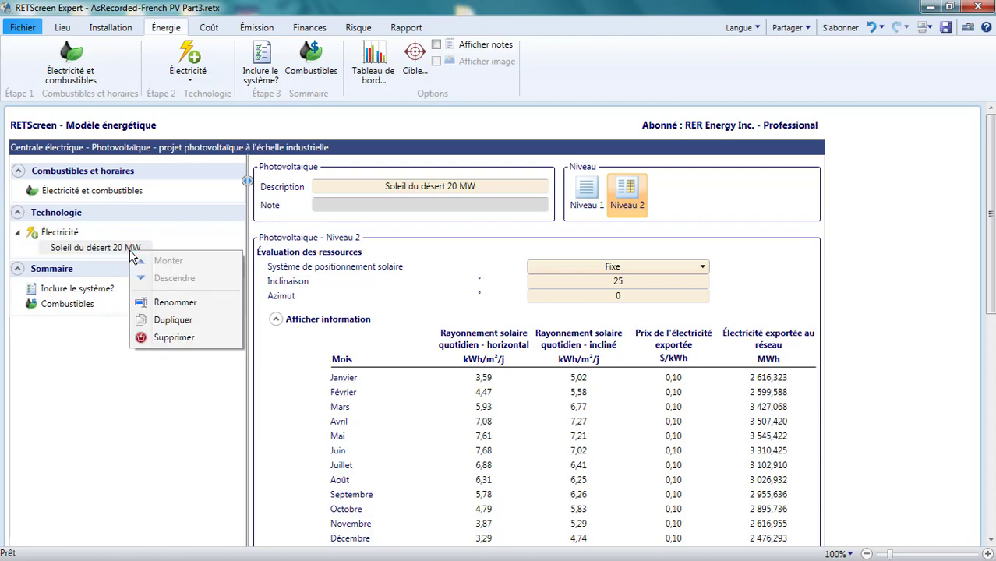
pyautogui.click(172, 321)
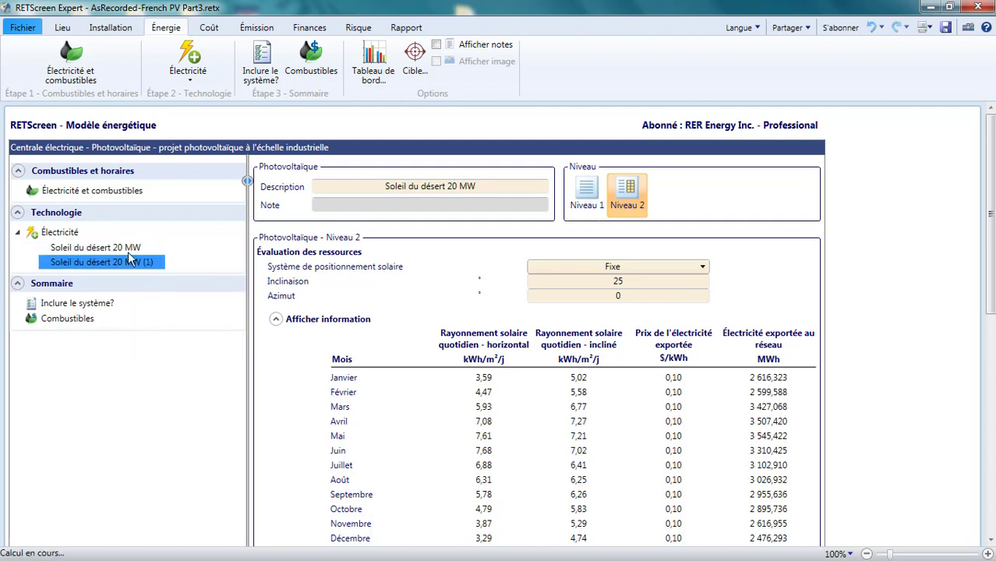
# Step: Rename the original system's description as "Soleil du désert 20 MW - Poly Si"
pyautogui.click(128, 251)
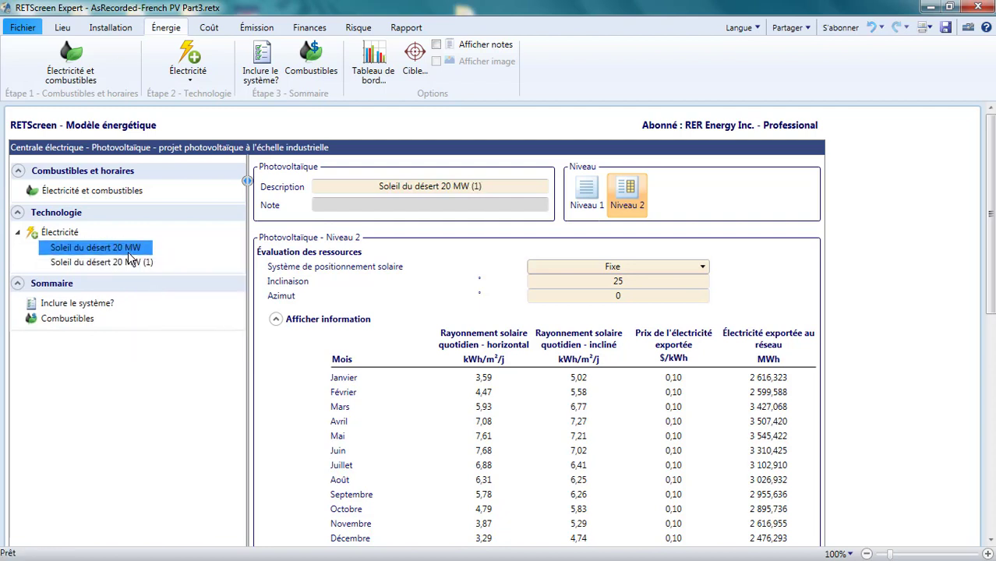
pyautogui.click(496, 185)
pyautogui.write('- Poly Si')
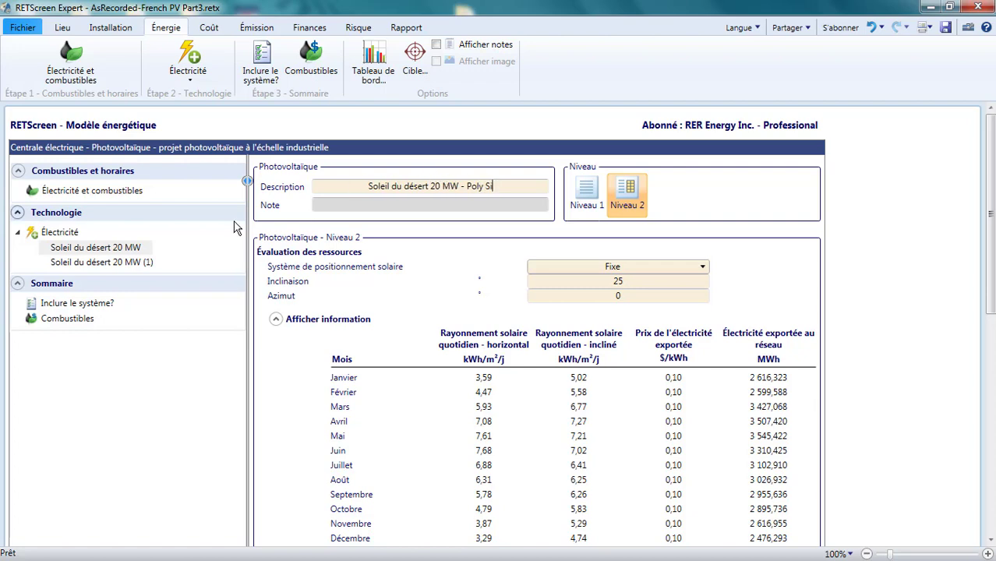
# Step: Change the photovoltaic type of the duplicated system, "Soleil du désert 20 MW (1)", to CdTe
pyautogui.click(128, 263)
pyautogui.scroll(-3, 335, 310)
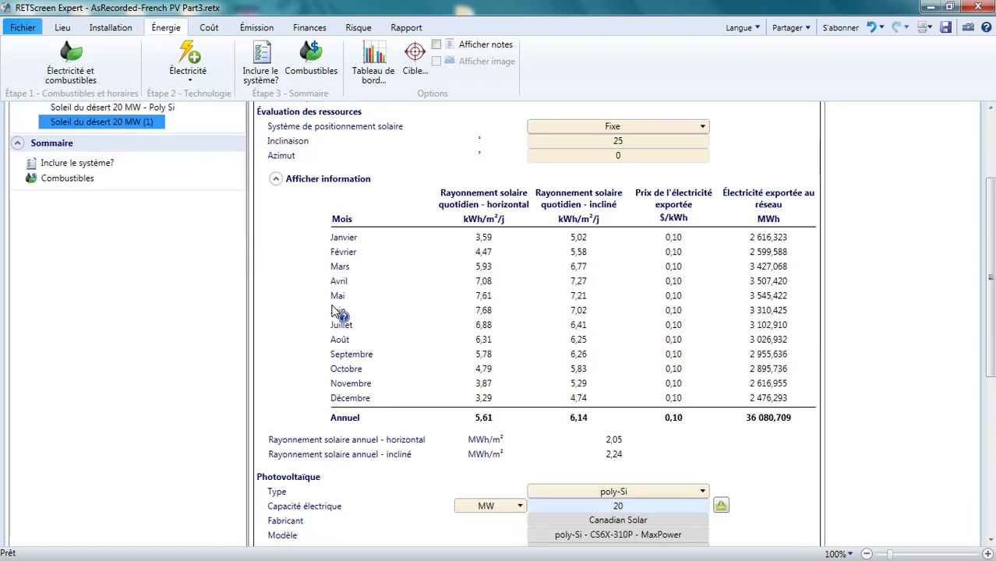
pyautogui.scroll(-3, 335, 310)
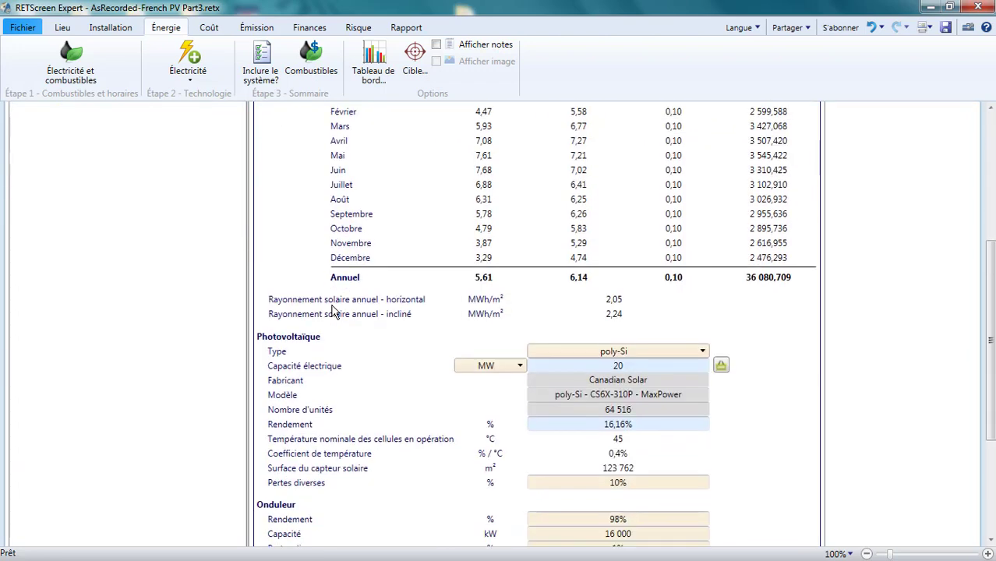
pyautogui.click(704, 354)
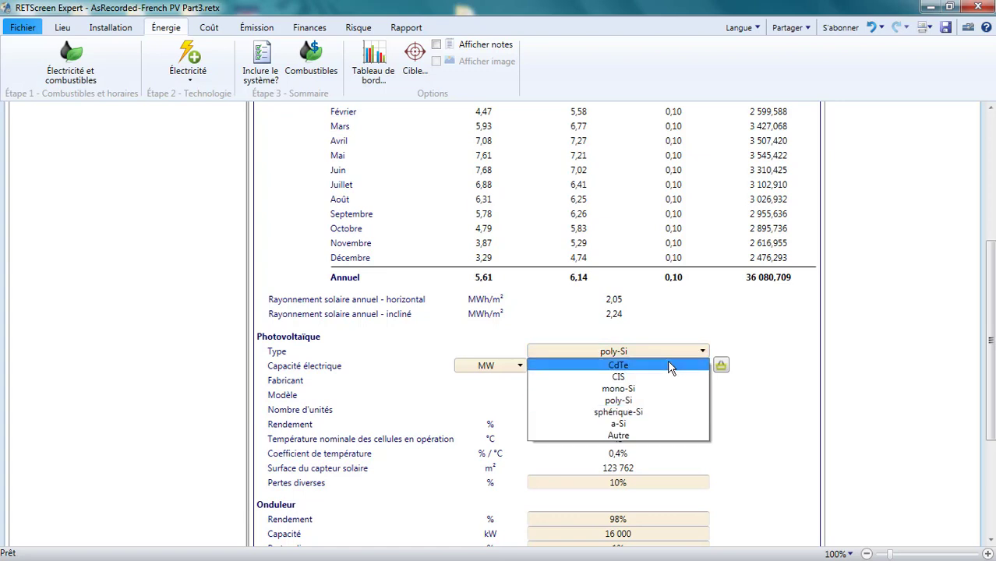
pyautogui.click(670, 367)
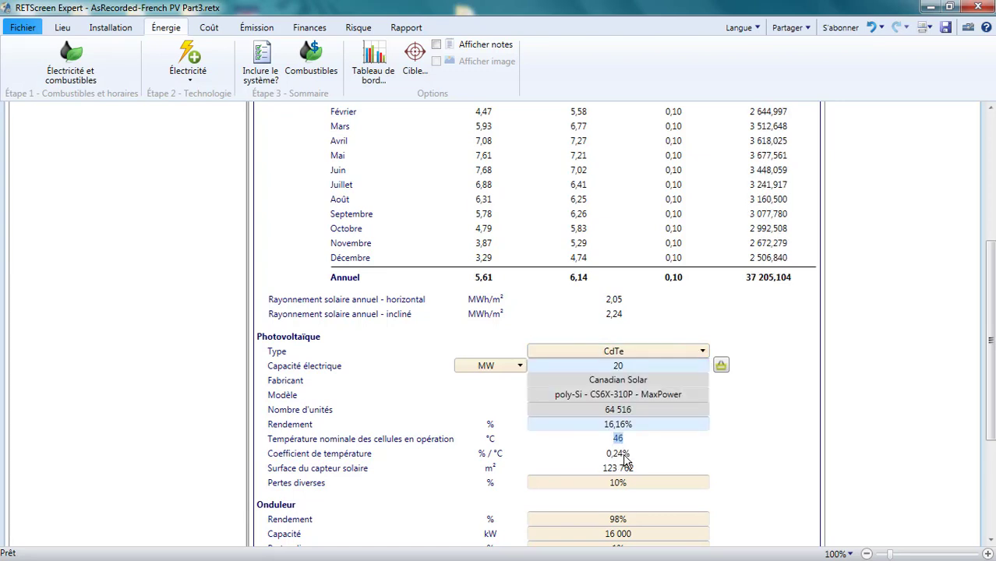
# Step: Switch the photovoltaic type to mono-Si to compare cell temperature and temperature coefficient, and set it back to CdTe
pyautogui.click(659, 350)
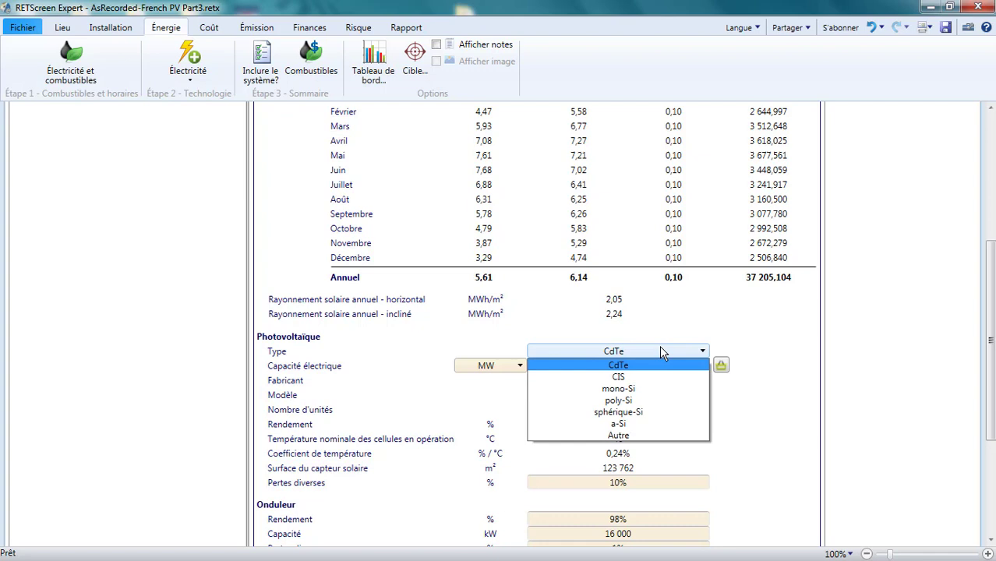
pyautogui.click(636, 389)
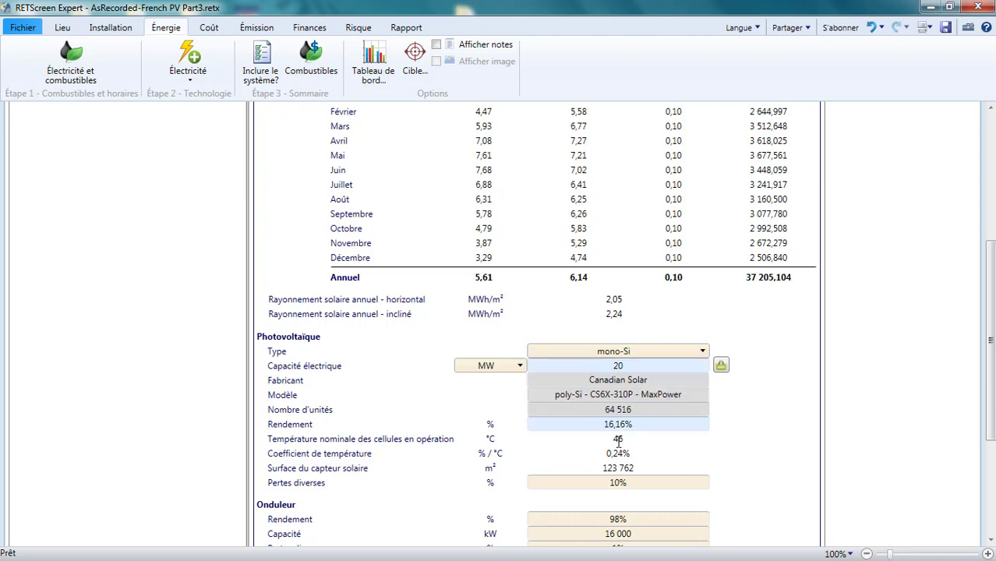
pyautogui.scroll(-2, 629, 514)
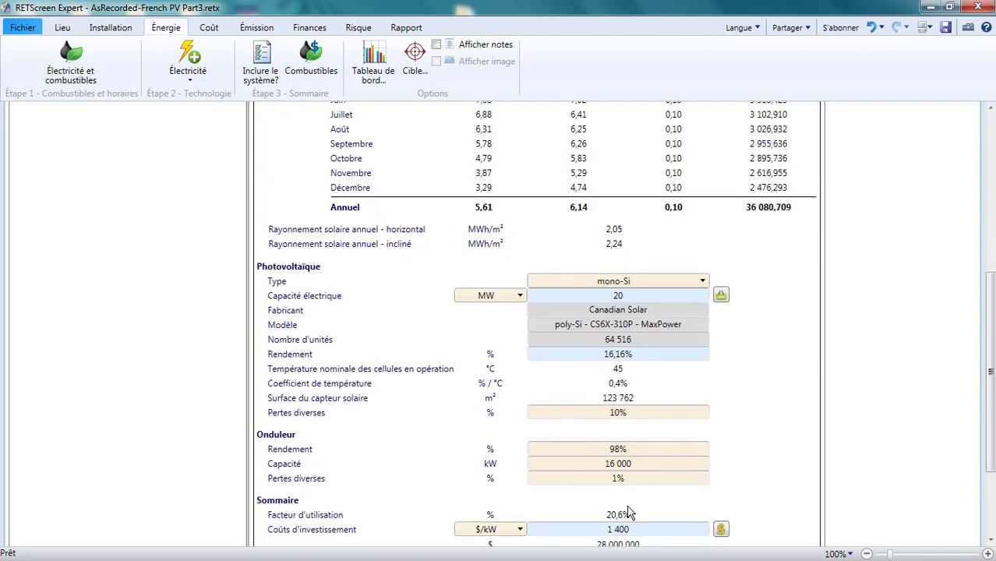
pyautogui.doubleClick(619, 368)
pyautogui.click(625, 385)
pyautogui.click(693, 287)
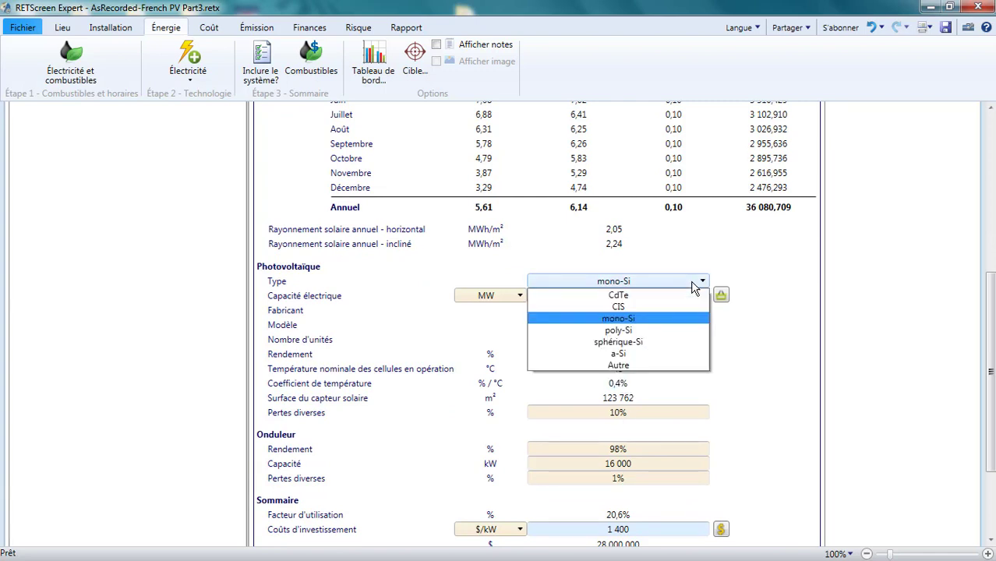
pyautogui.click(653, 294)
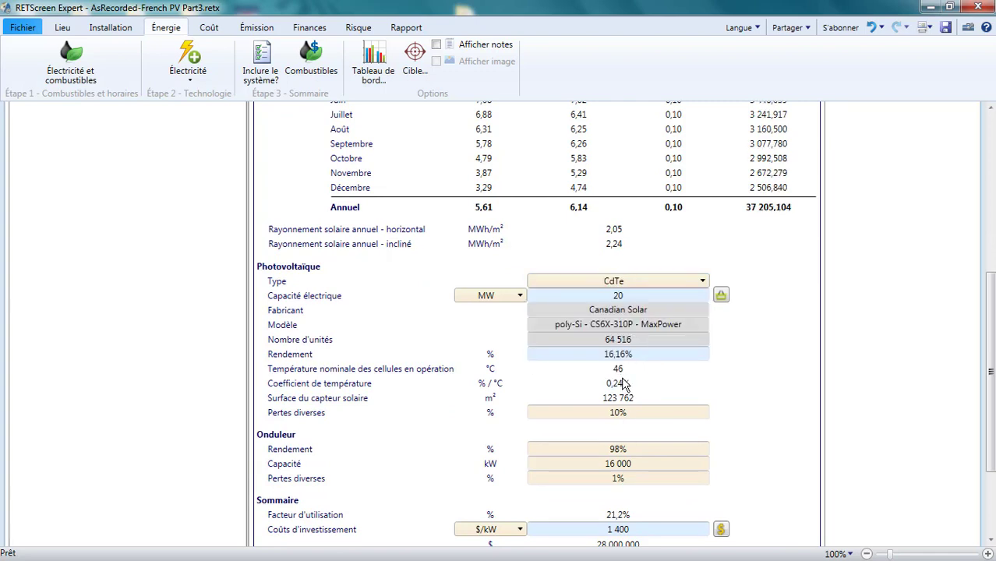
pyautogui.click(673, 517)
pyautogui.click(675, 518)
pyautogui.click(724, 511)
# Step: Rename the duplicated system's description as "Soleil du désert 20 MW - CdTe"
pyautogui.scroll(8, 696, 455)
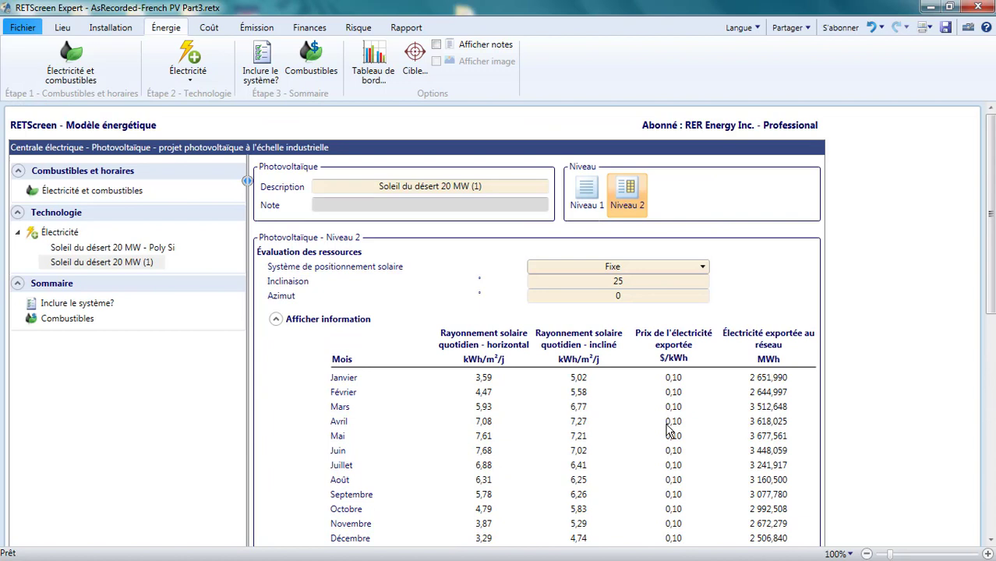
pyautogui.click(493, 190)
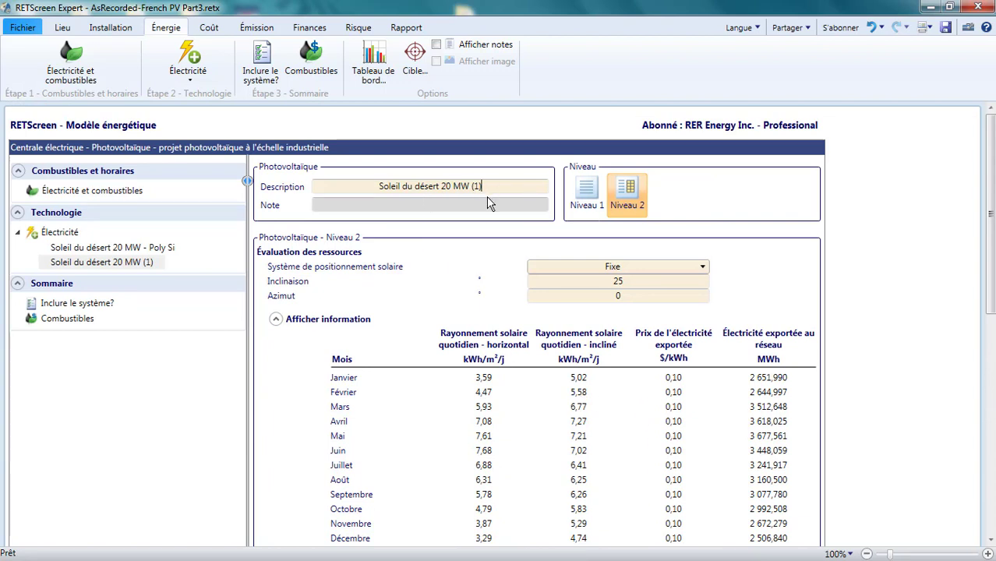
pyautogui.press('BackSpace')
pyautogui.press('BackSpace')
pyautogui.press('BackSpace')
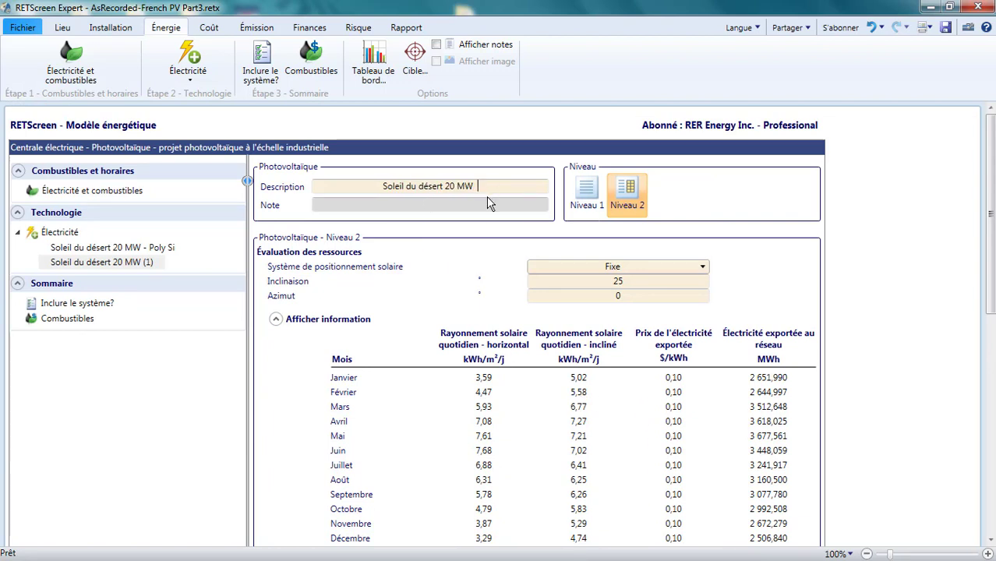
pyautogui.write('-')
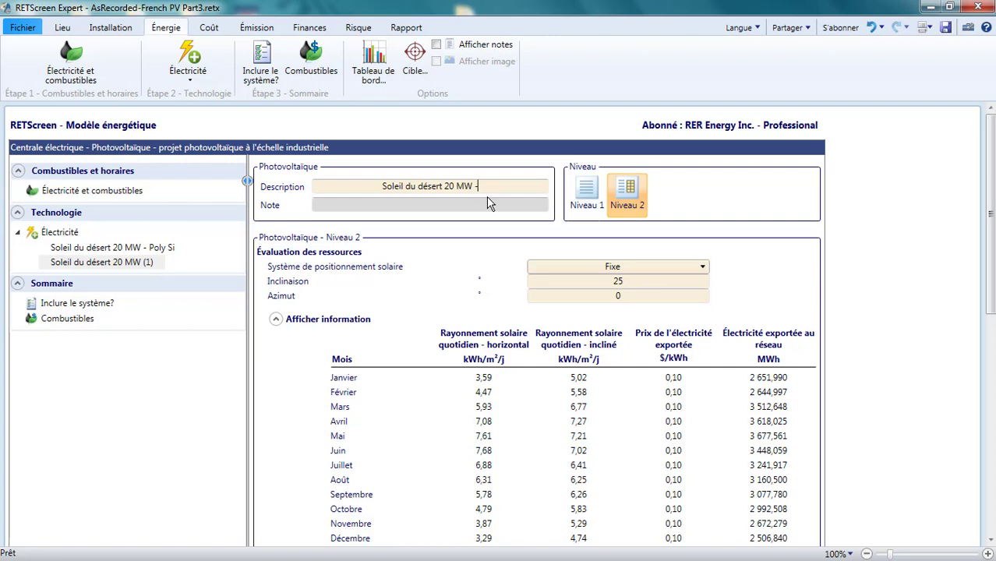
pyautogui.write(' CdTe')
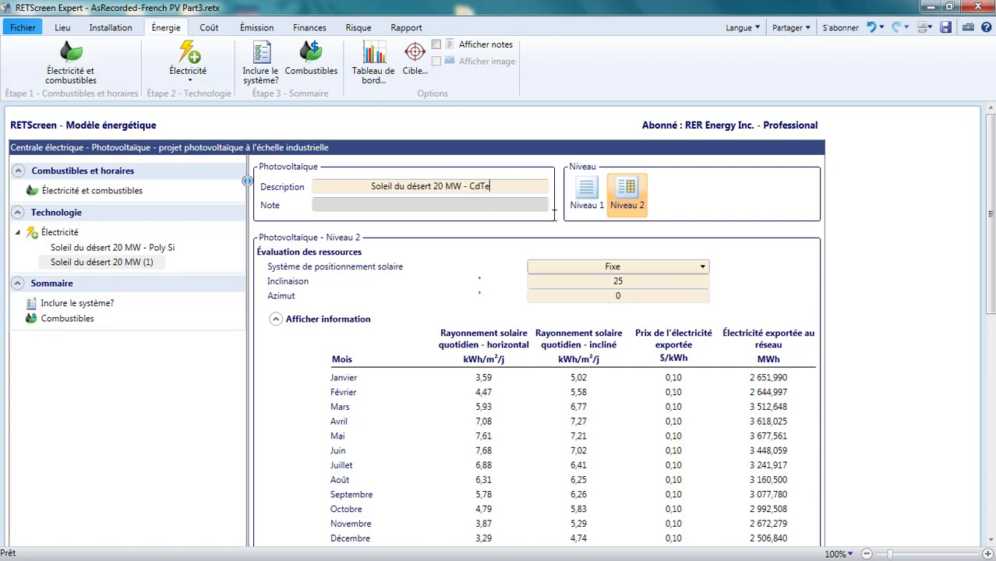
# Step: Set the CdTe module's manufacturer to First Solar and its model to "Series 4 - 115 W"
pyautogui.scroll(-5, 616, 323)
pyautogui.scroll(-1, 613, 320)
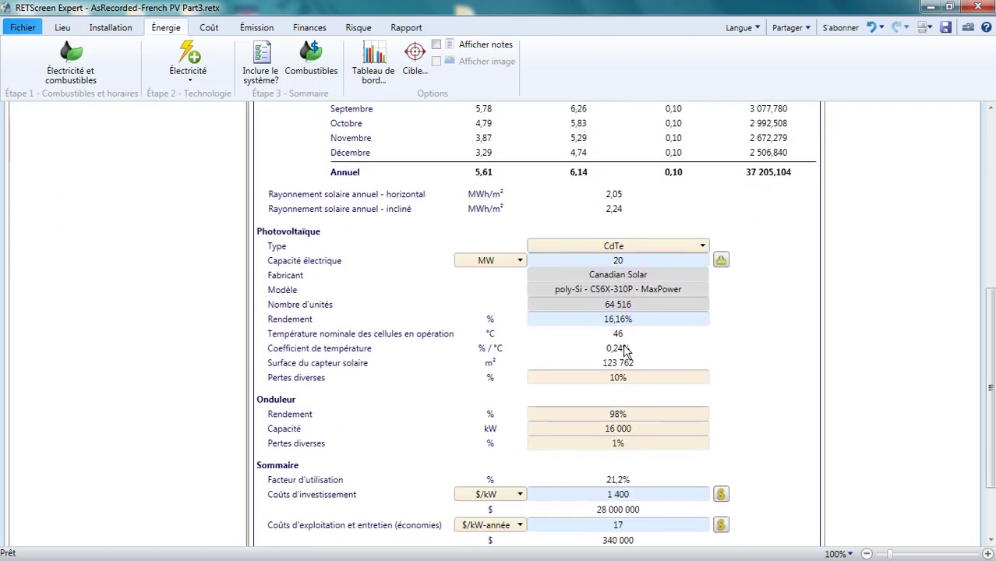
pyautogui.click(721, 262)
pyautogui.moveTo(646, 275); pyautogui.dragTo(582, 278)
pyautogui.write('First Solar')
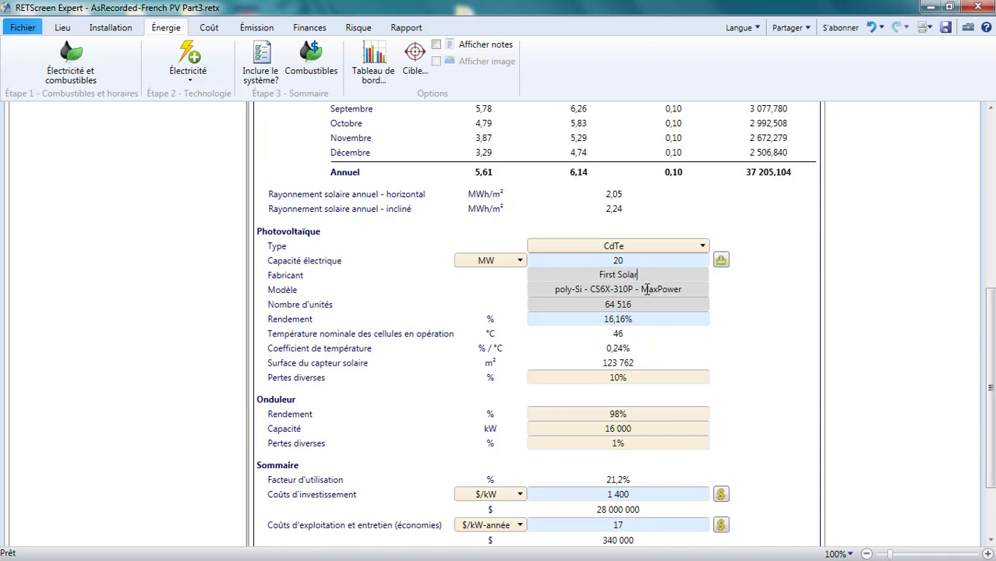
pyautogui.press('Tab')
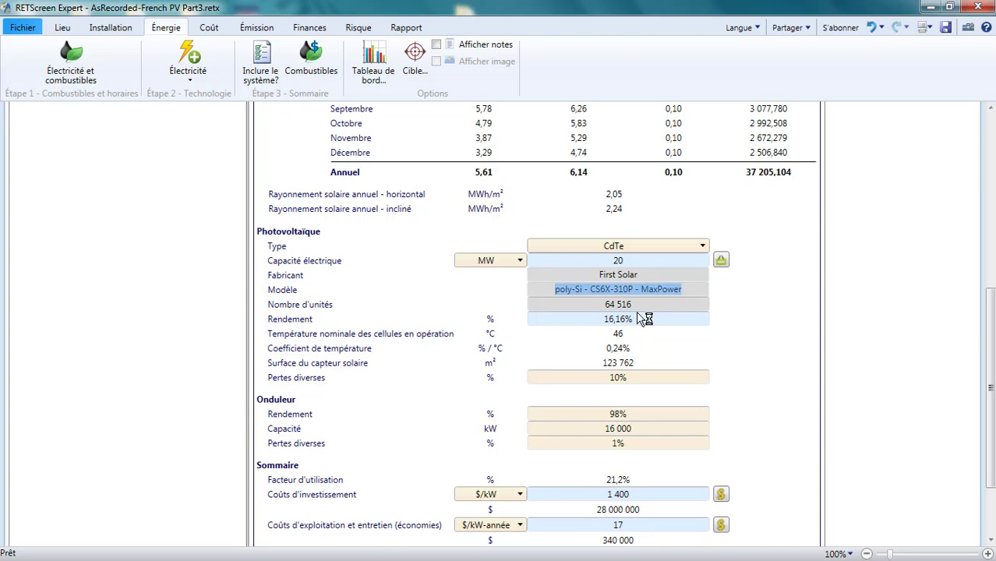
pyautogui.write('Series 4')
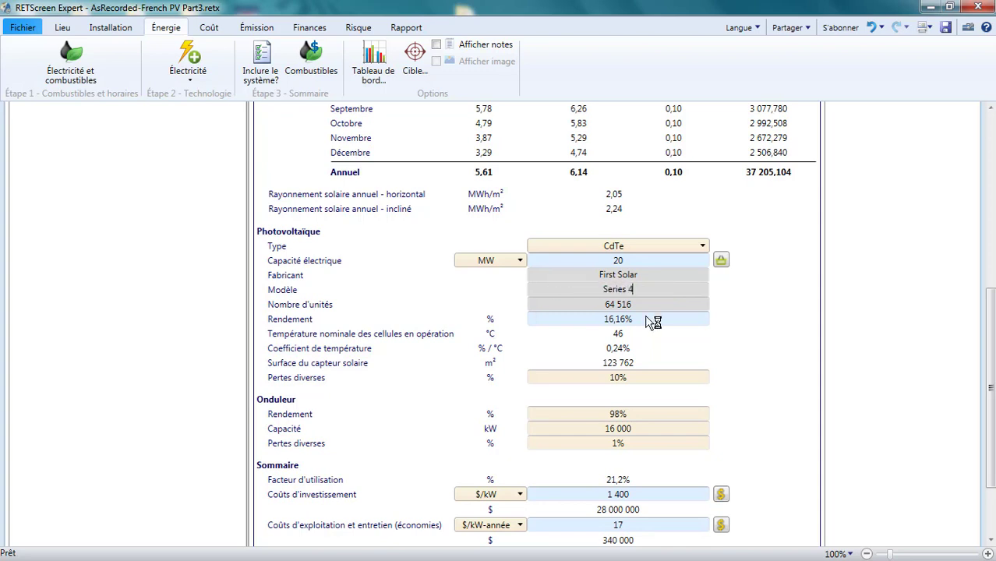
pyautogui.write(' - 115 W')
# Step: Clear the number of units and set the photovoltaic module efficiency to 16%
pyautogui.click(637, 304)
pyautogui.press('BackSpace')
pyautogui.click(644, 319)
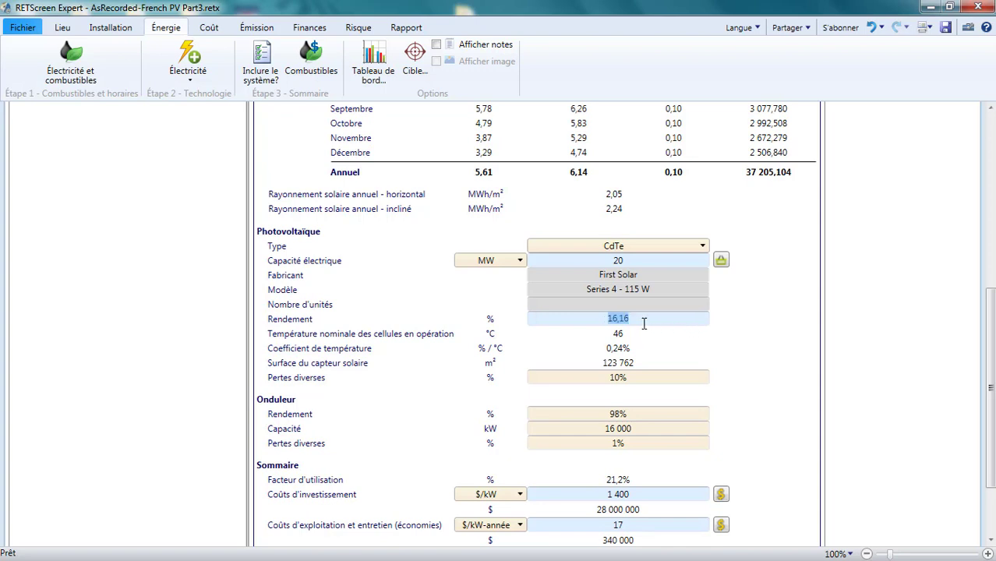
pyautogui.write('16')
pyautogui.press('Return')
# Step: Switch to Foxit Reader and check the 115 W module's nominal power and efficiency in the First Solar Series 4 datasheet
pyautogui.hotkey('alt', 'Tab')
pyautogui.scroll(-10, 431, 433)
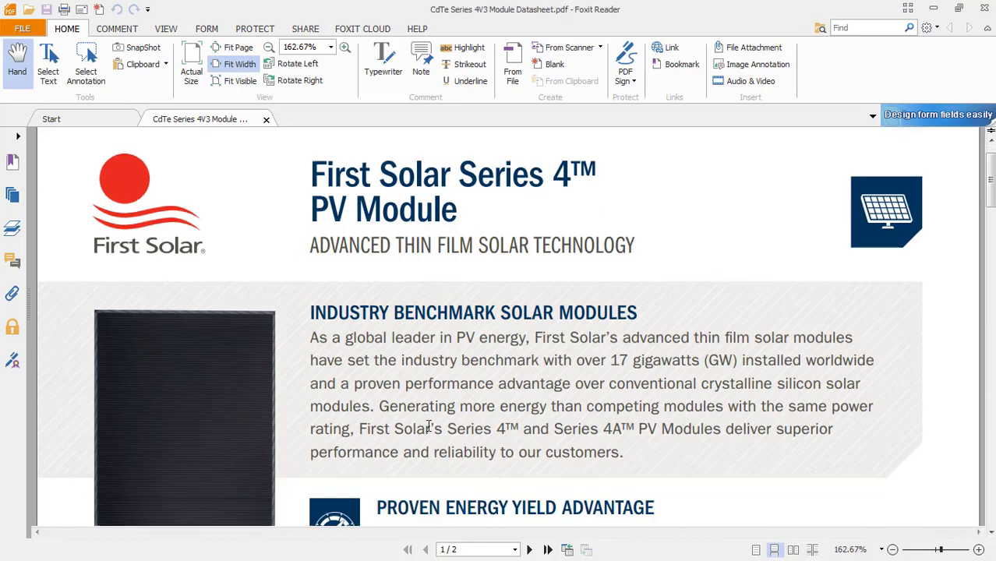
pyautogui.scroll(-4, 431, 433)
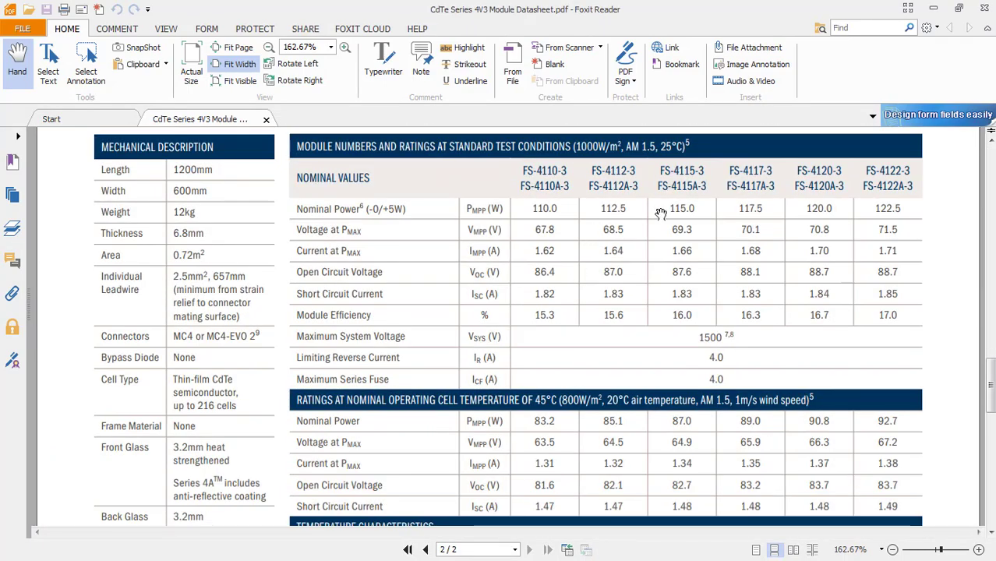
pyautogui.moveTo(667, 205); pyautogui.dragTo(693, 209)
pyautogui.click(668, 310)
pyautogui.moveTo(667, 310); pyautogui.dragTo(694, 314)
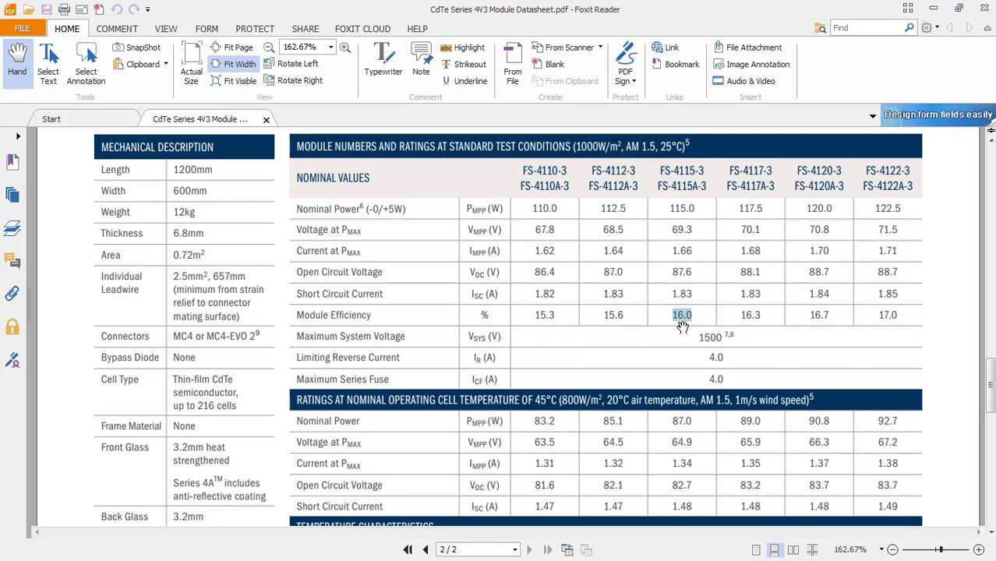
# Step: Examine the nominal operating cell temperature and the PMPP temperature coefficient in the First Solar Series 4 datasheet
pyautogui.scroll(-2, 682, 323)
pyautogui.scroll(-1, 683, 323)
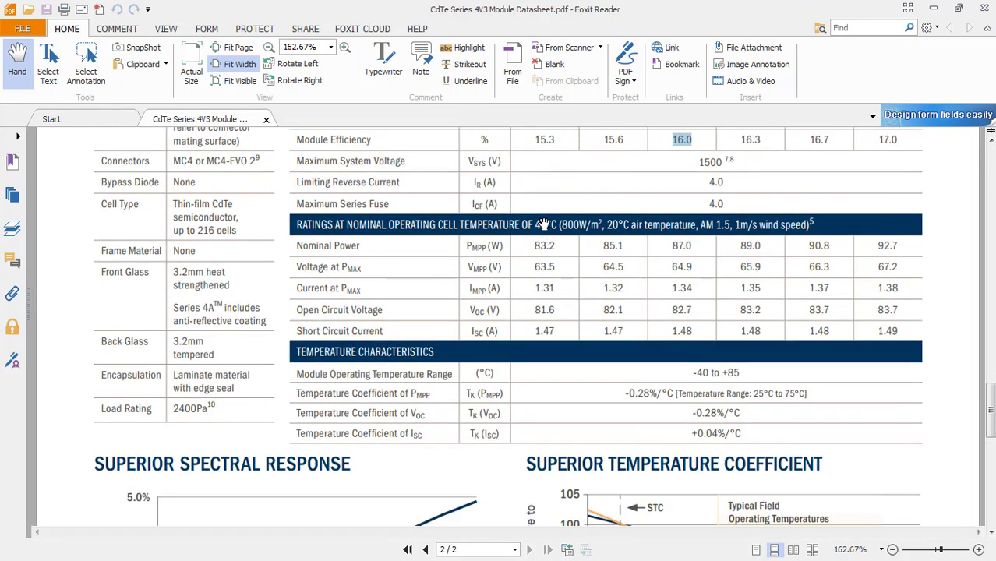
pyautogui.moveTo(535, 224); pyautogui.dragTo(552, 224)
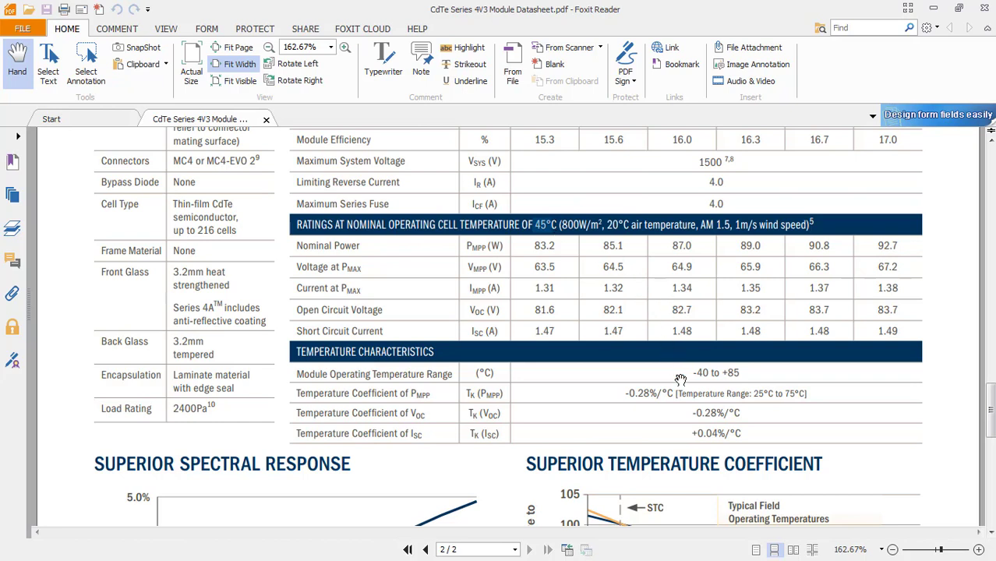
pyautogui.moveTo(626, 395); pyautogui.dragTo(658, 391)
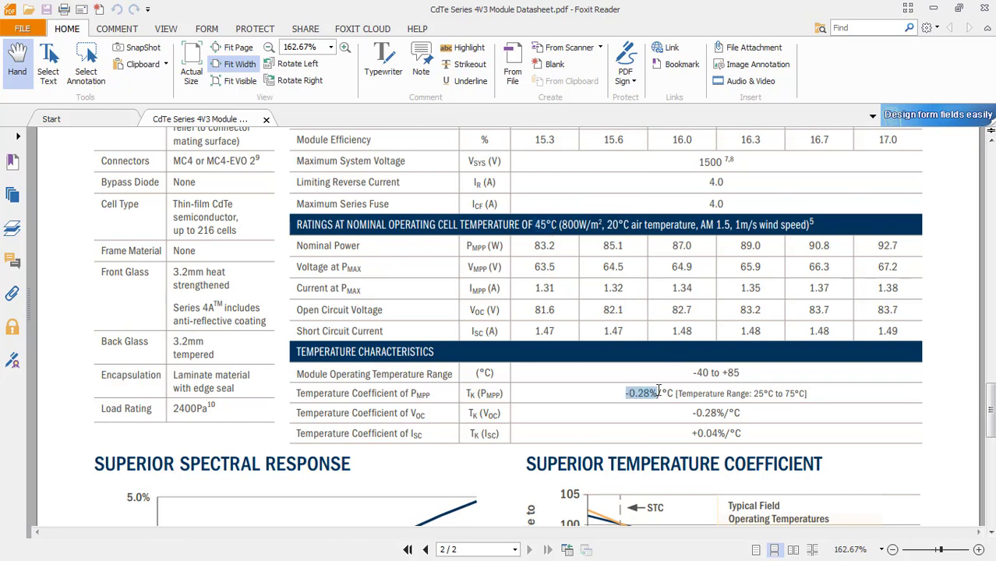
# Step: Switch to RETScreen Expert and check the CdTe module's default operating cell temperature and temperature coefficient
pyautogui.hotkey('alt', 'Tab')
pyautogui.doubleClick(628, 333)
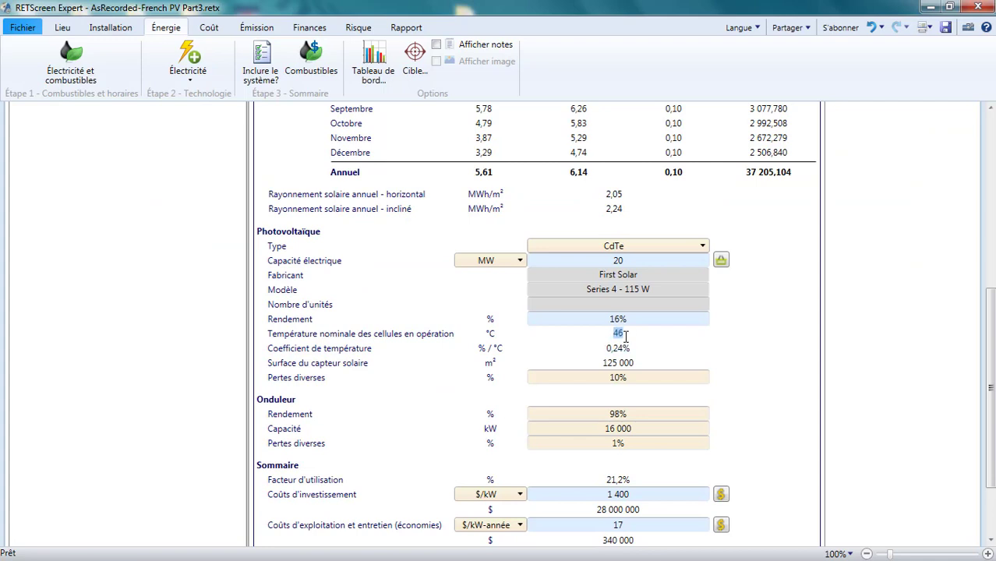
pyautogui.doubleClick(624, 348)
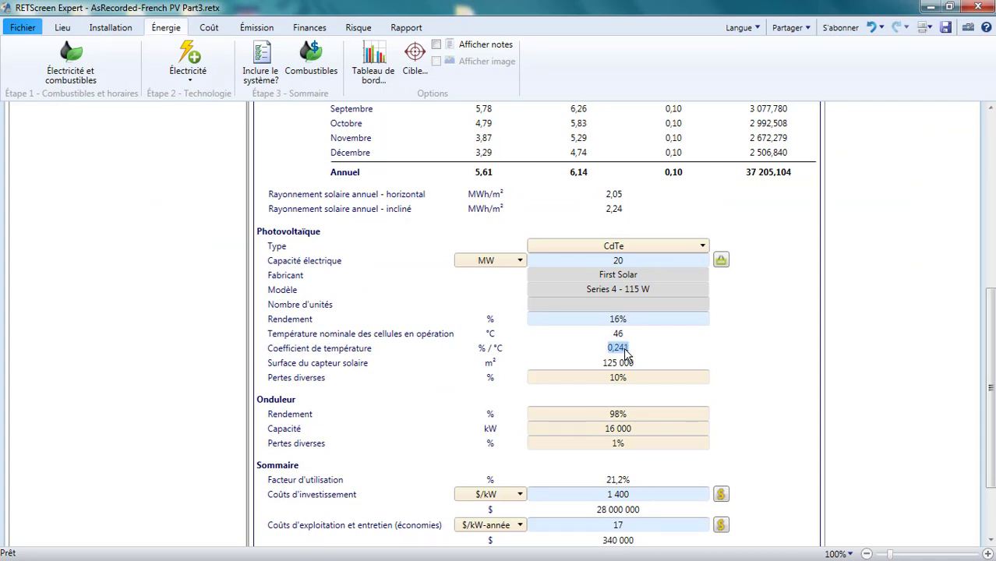
# Step: Set the photovoltaic type to Autre, the nominal operating cell temperature to 45 °C and the temperature coefficient to 0,28%
pyautogui.click(656, 248)
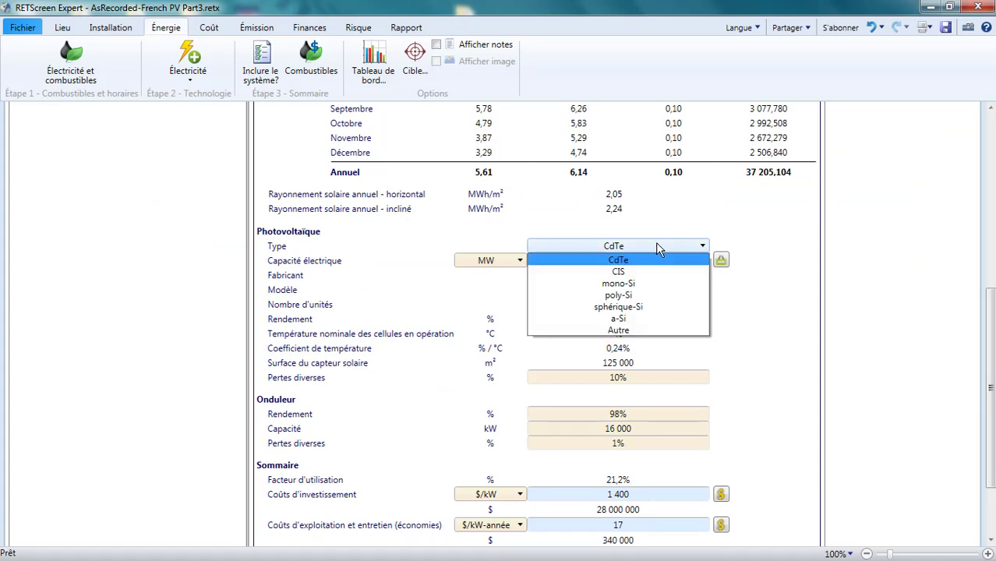
pyautogui.click(619, 330)
pyautogui.click(662, 333)
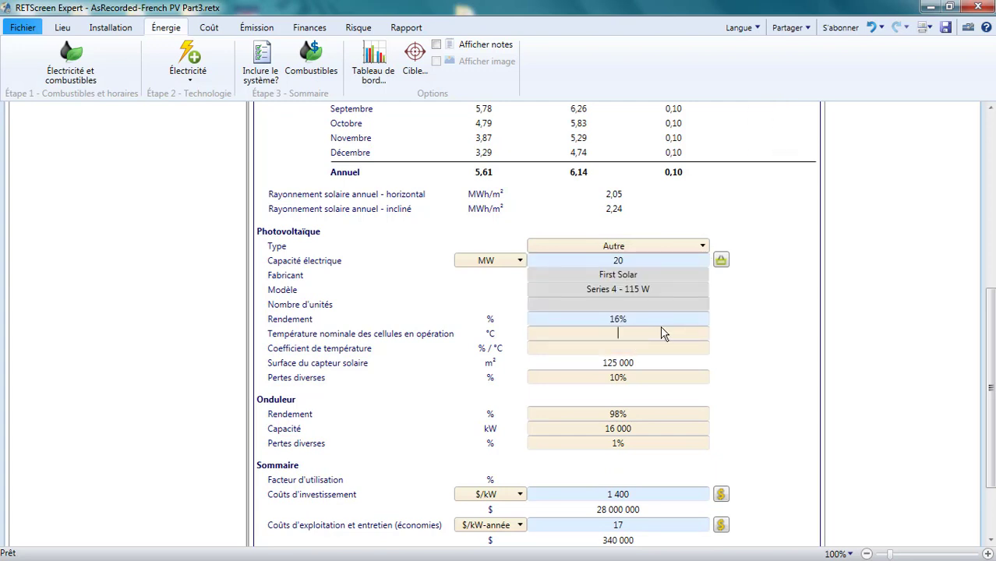
pyautogui.write('45')
pyautogui.click(609, 345)
pyautogui.write('0,28')
pyautogui.click(759, 352)
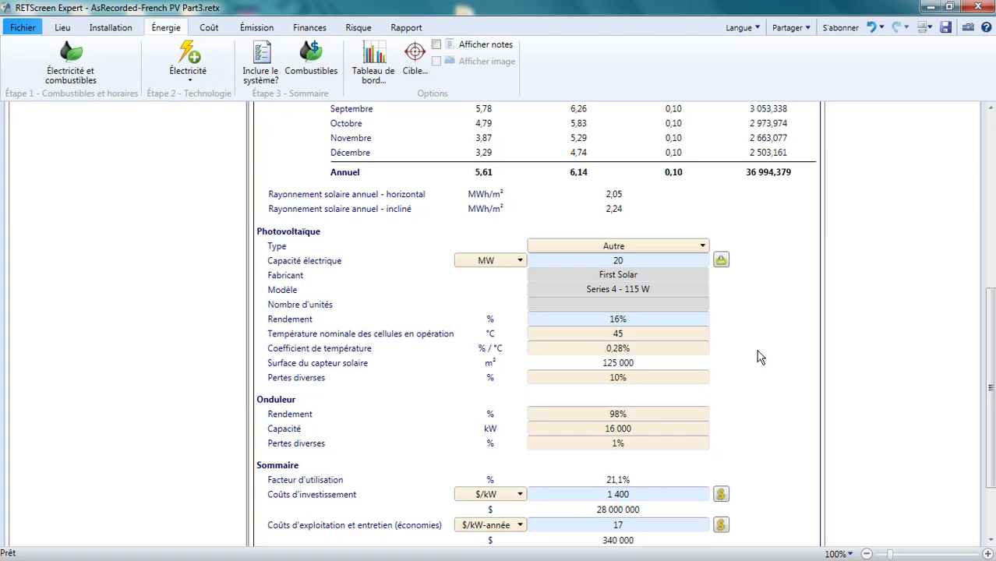
# Step: Examine the CdTe system's capacity factor and summary figures
pyautogui.scroll(-1, 756, 366)
pyautogui.scroll(-1, 753, 366)
pyautogui.click(632, 380)
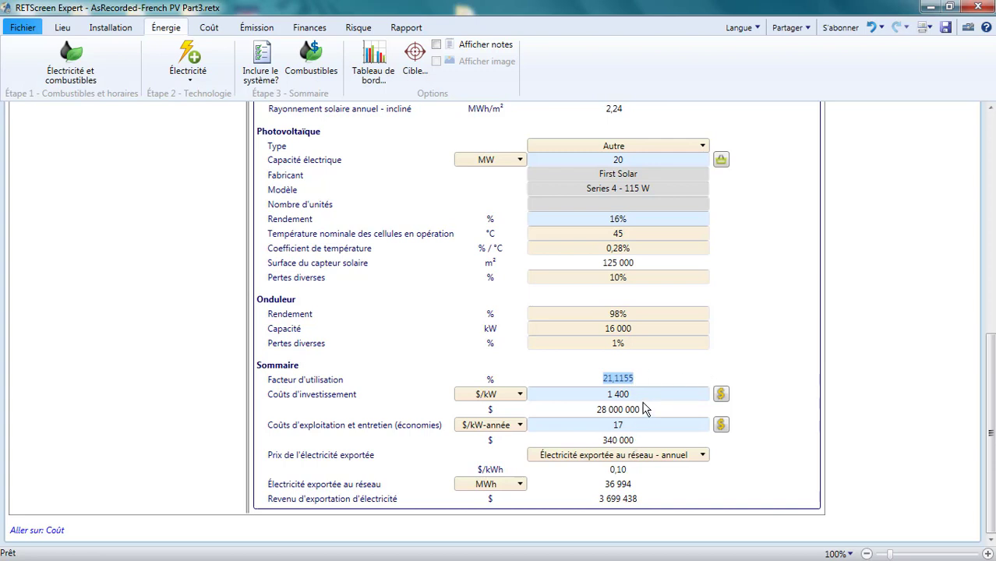
pyautogui.click(783, 355)
pyautogui.scroll(1, 783, 355)
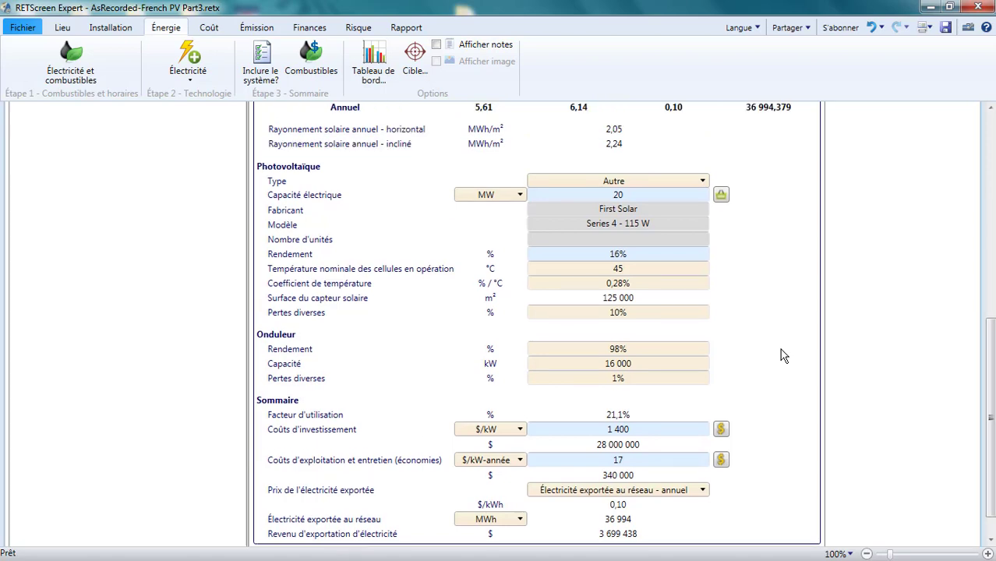
# Step: Duplicate the "Soleil du désert 20 MW - CdTe" system
pyautogui.scroll(3, 783, 355)
pyautogui.scroll(10, 779, 355)
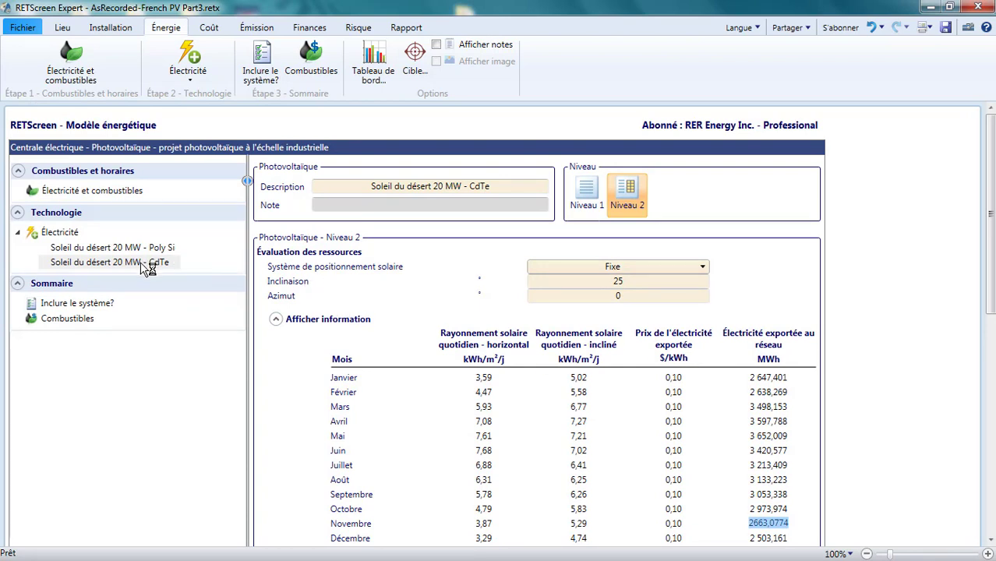
pyautogui.rightClick(144, 267)
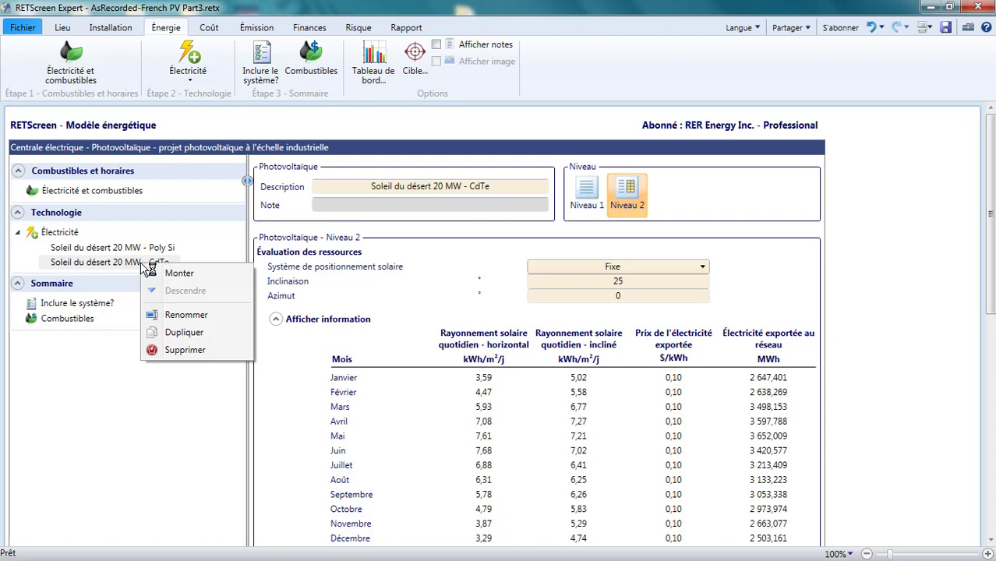
pyautogui.click(184, 330)
# Step: Rename the duplicated CdTe system's description as "Soleil du désert 20 MW - Rendement élevé"
pyautogui.click(511, 190)
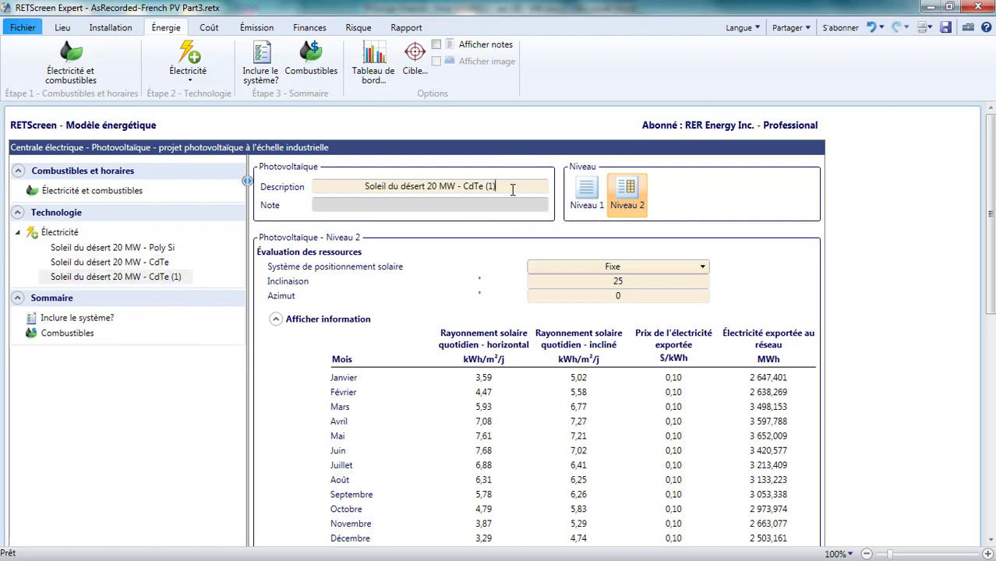
pyautogui.press('BackSpace')
pyautogui.press('BackSpace')
pyautogui.press('BackSpace')
pyautogui.press('BackSpace')
pyautogui.press('BackSpace')
pyautogui.press('BackSpace')
pyautogui.press('BackSpace')
pyautogui.press('BackSpace')
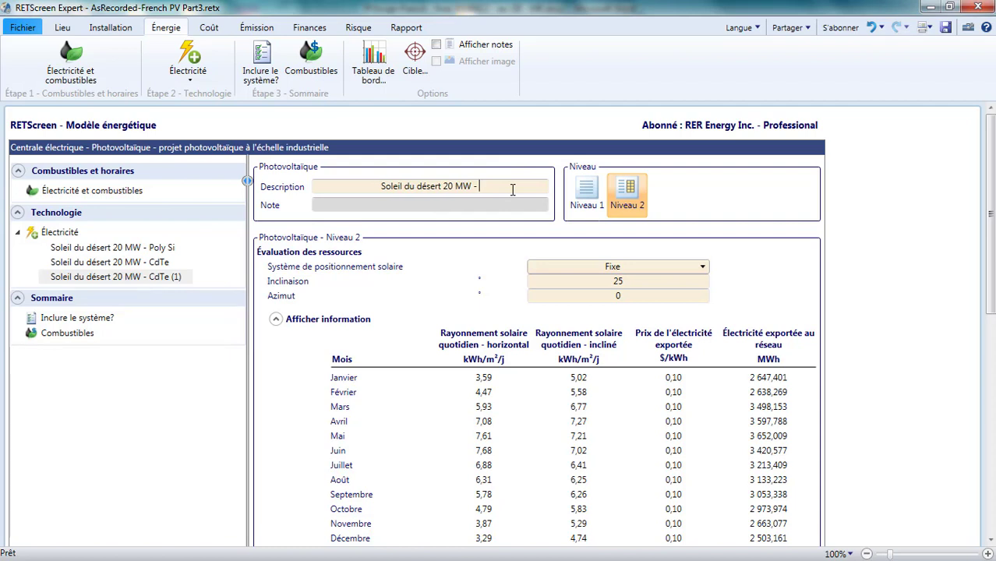
pyautogui.write('Rendement ')
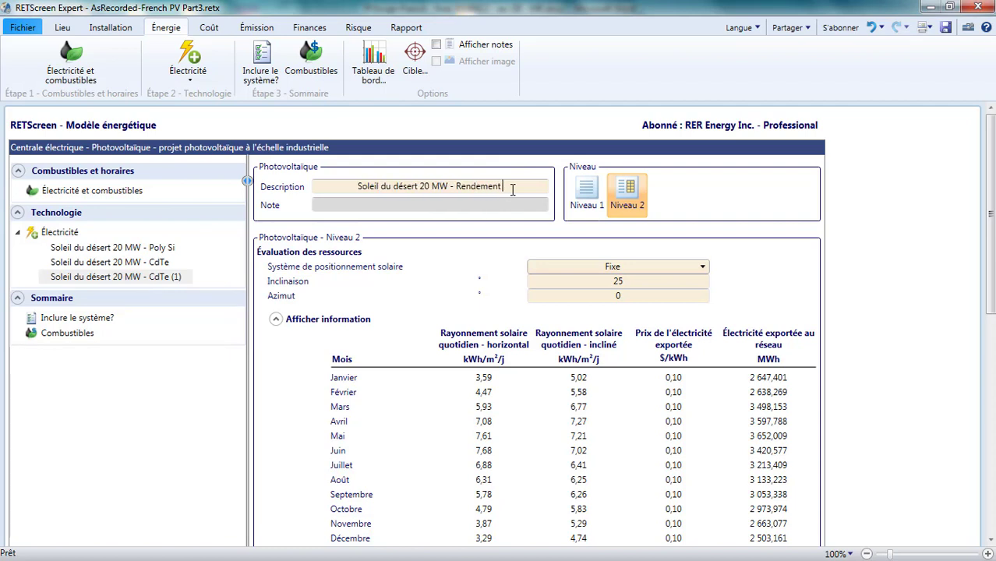
pyautogui.write('élevé')
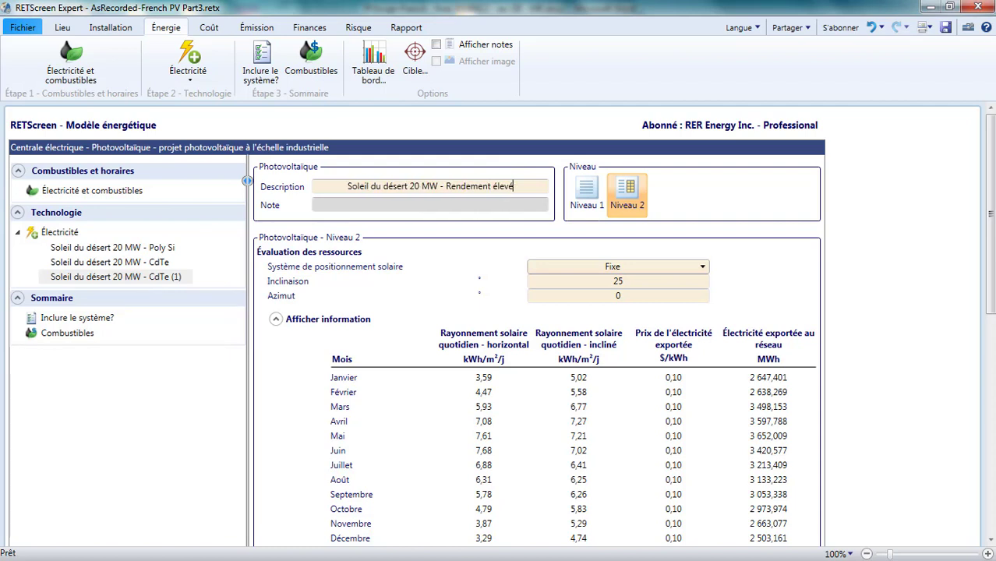
# Step: Set the photovoltaic module type of the high-efficiency system to mono-Si
pyautogui.scroll(-3, 640, 331)
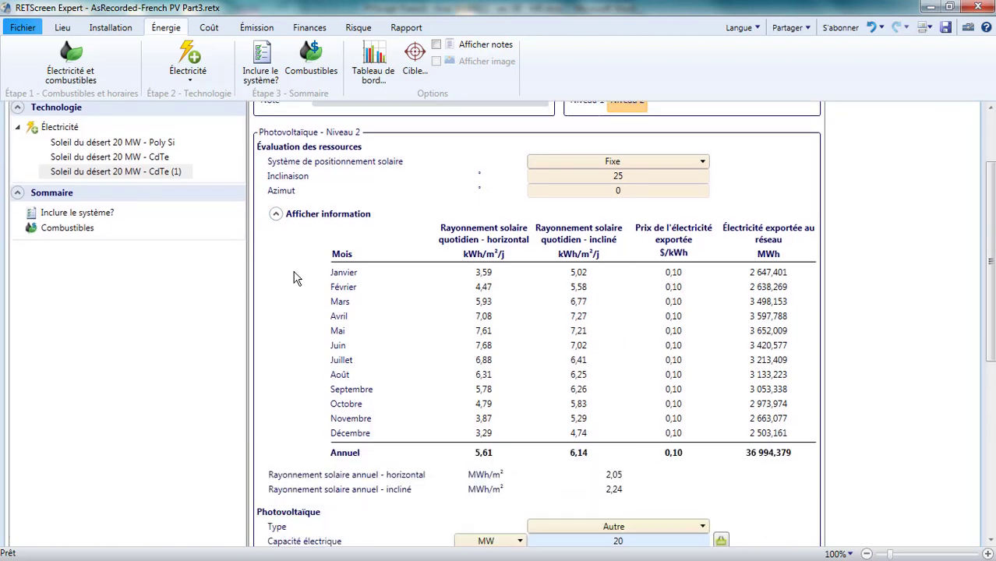
pyautogui.scroll(-1, 265, 301)
pyautogui.scroll(-4, 269, 303)
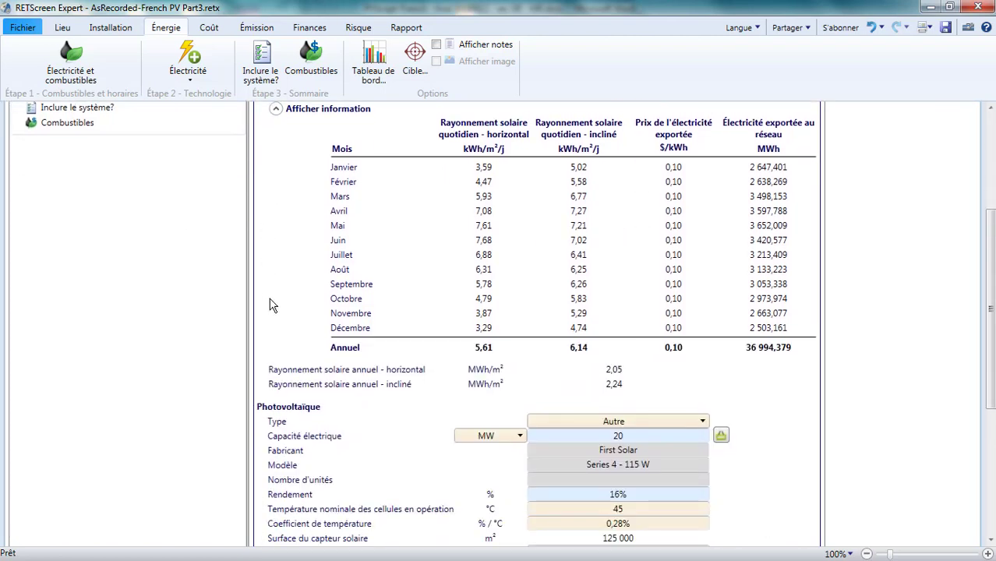
pyautogui.click(666, 351)
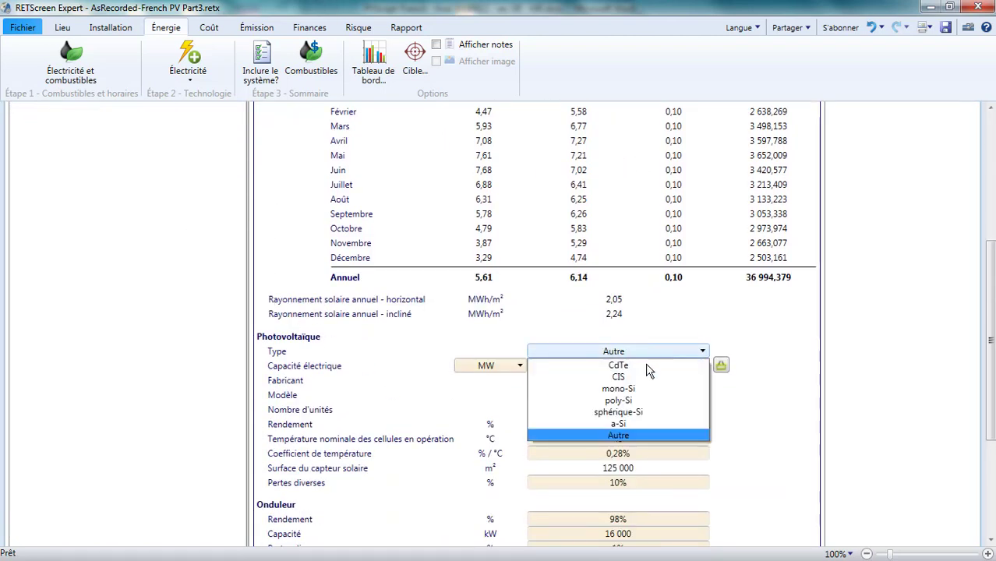
pyautogui.click(636, 393)
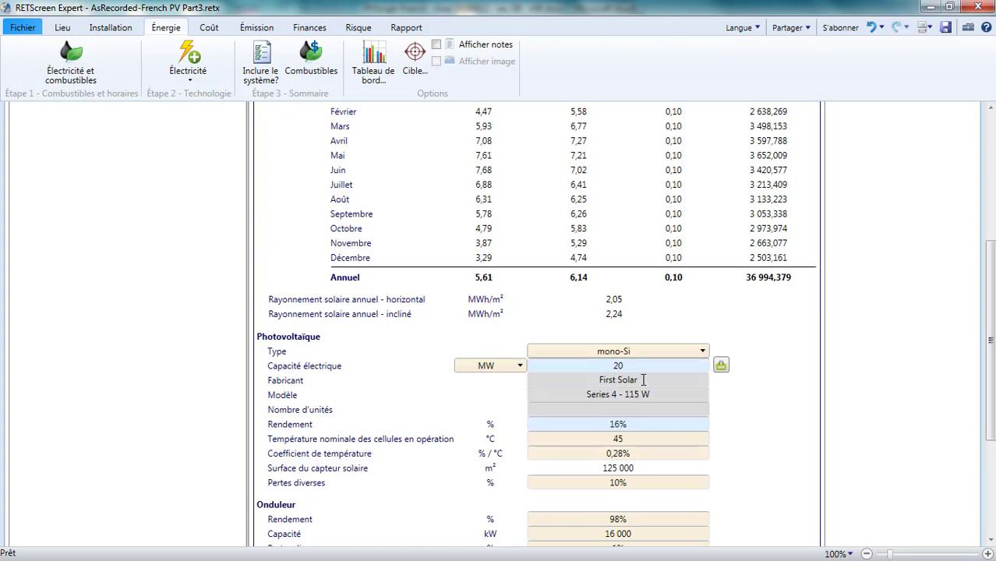
# Step: Replace the module's manufacturer with "Rendement élevé" and clear its model
pyautogui.click(597, 380)
pyautogui.write('Rendement')
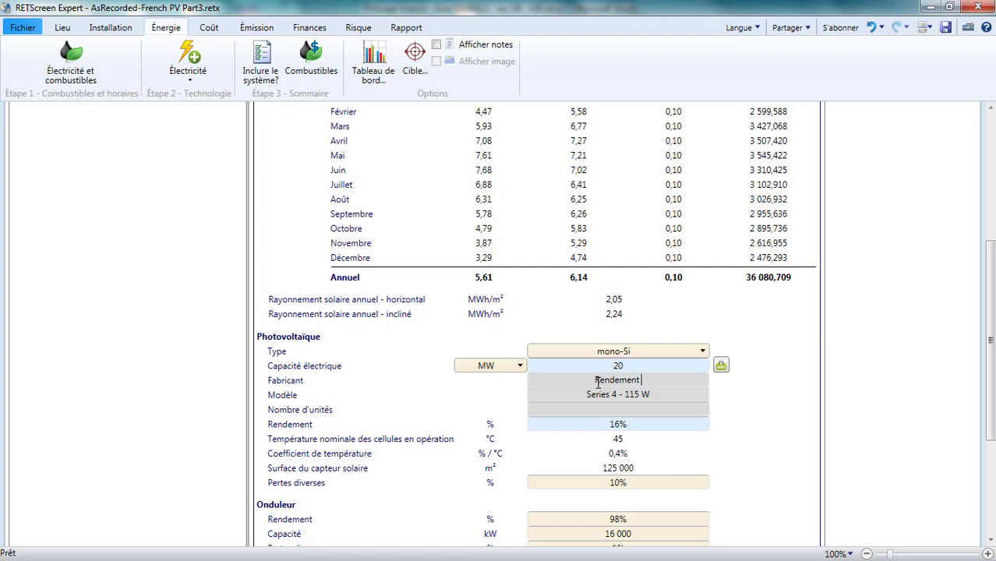
pyautogui.write(' élevé')
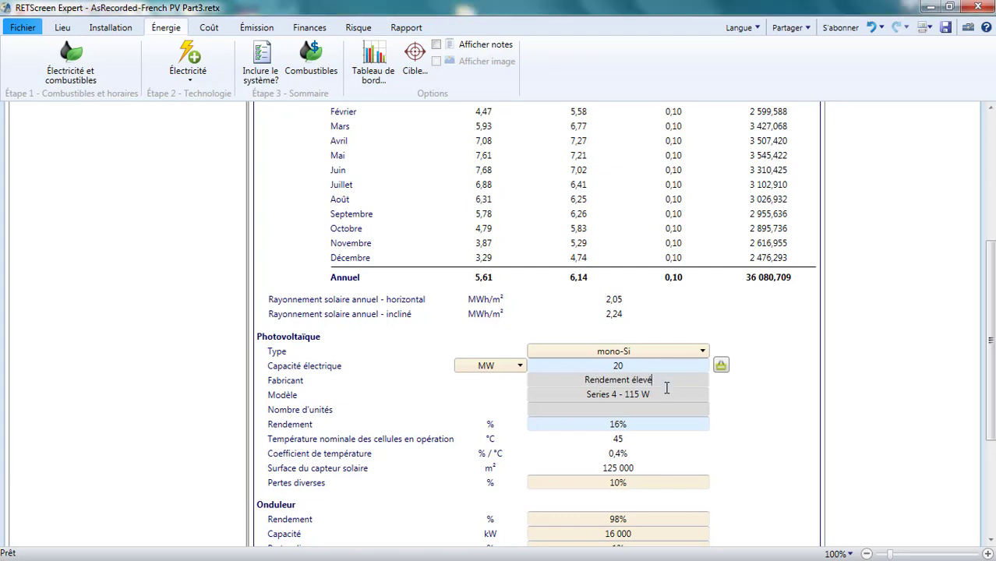
pyautogui.click(640, 397)
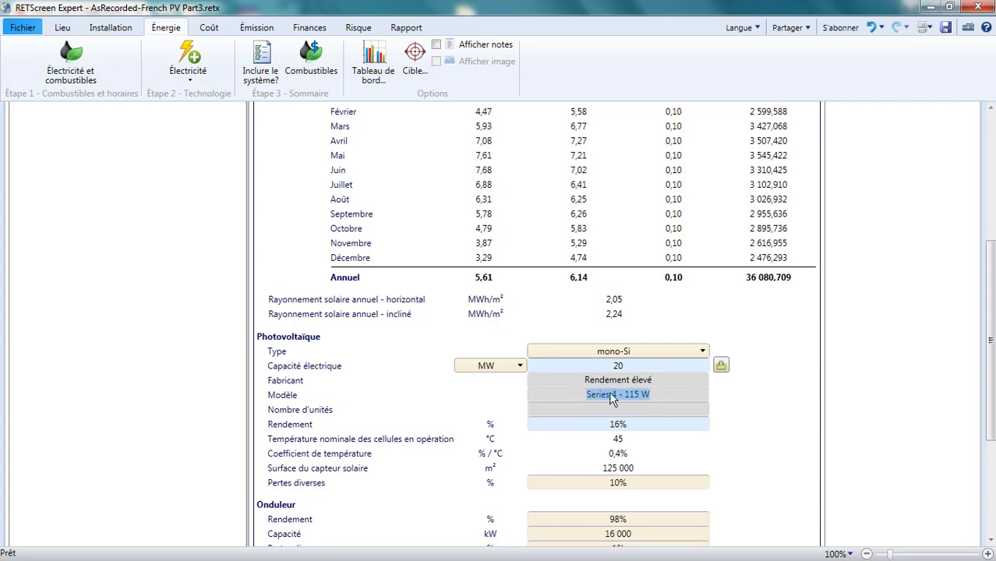
pyautogui.press('Delete')
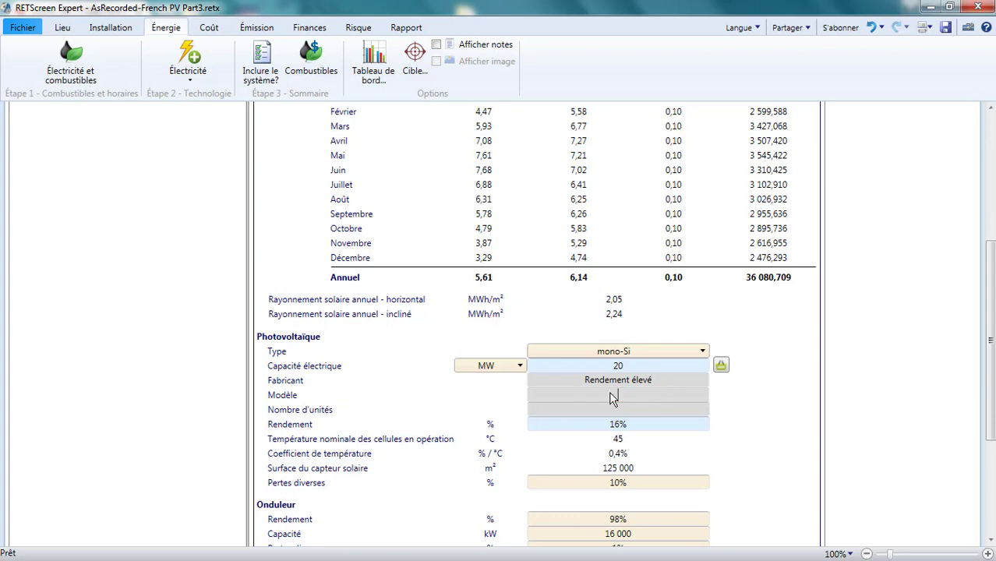
# Step: Set the mono-Si module's efficiency to 20%
pyautogui.click(635, 424)
pyautogui.write('20')
pyautogui.scroll(-1, 639, 447)
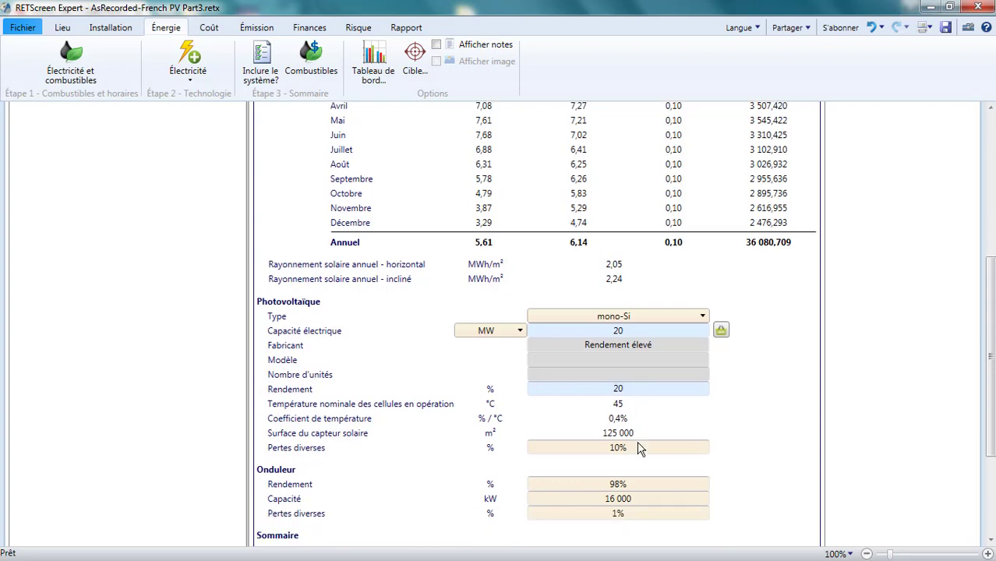
pyautogui.scroll(-2, 637, 449)
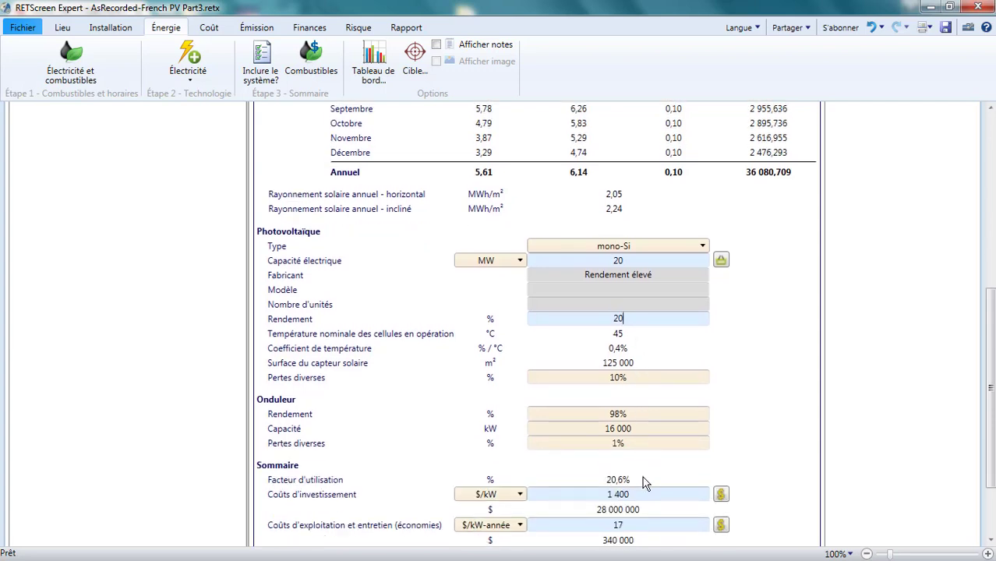
pyautogui.click(736, 468)
# Step: Change the mono-Si module's efficiency to 16% and back to 20% to compare the effect on the results
pyautogui.click(636, 317)
pyautogui.write('16')
pyautogui.press('Return')
pyautogui.click(647, 360)
pyautogui.click(637, 317)
pyautogui.write('20')
pyautogui.press('Return')
# Step: Set the module efficiency to 16% and check the temperature coefficient and solar collector area
pyautogui.click(632, 317)
pyautogui.write('16')
pyautogui.click(672, 347)
pyautogui.click(672, 363)
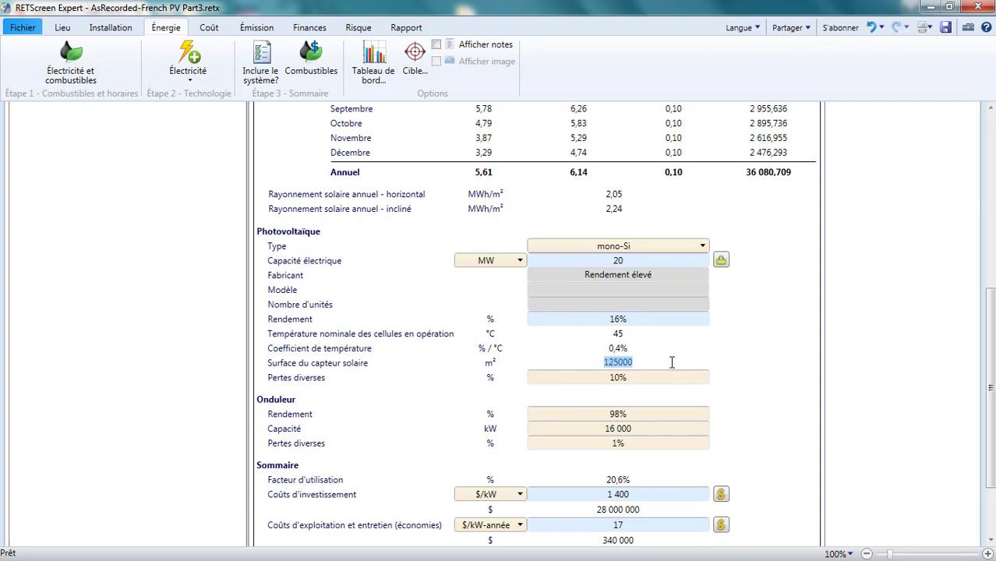
# Step: Return the module efficiency to 20% and compare the solar collector area
pyautogui.click(634, 319)
pyautogui.write('20')
pyautogui.press('Tab')
pyautogui.press('Tab')
pyautogui.press('Tab')
# Step: Set the high-efficiency system's investment costs to 1360 $/kW and its operation and maintenance costs to 15,30 $/kW-année
pyautogui.scroll(-3, 720, 371)
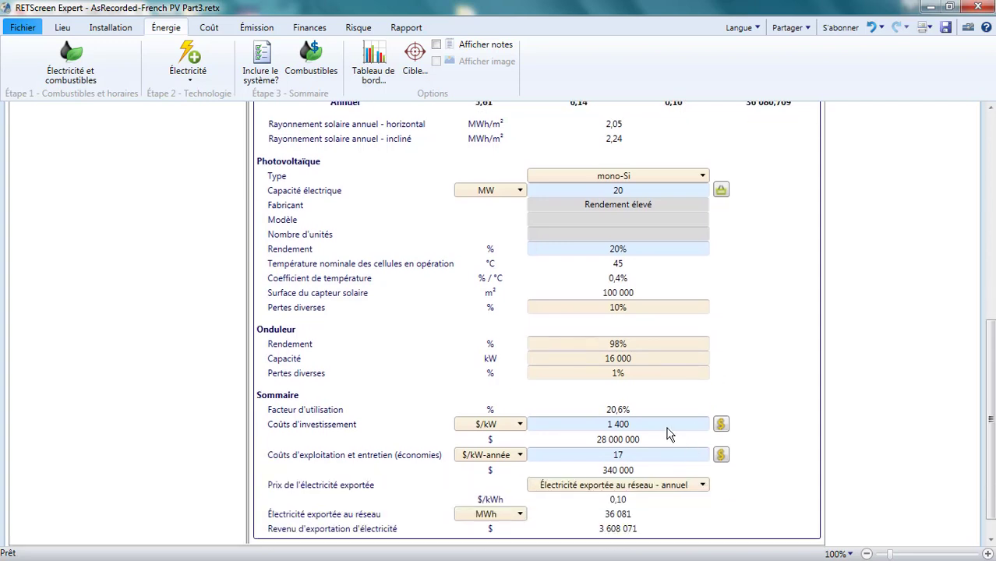
pyautogui.click(663, 425)
pyautogui.write('1360')
pyautogui.click(644, 455)
pyautogui.write('15,30')
pyautogui.press('Return')
# Step: Open the electricity systems comparison and exclude the Poly Si and CdTe systems, leaving only Rendement élevé included
pyautogui.scroll(3, 654, 457)
pyautogui.scroll(10, 654, 457)
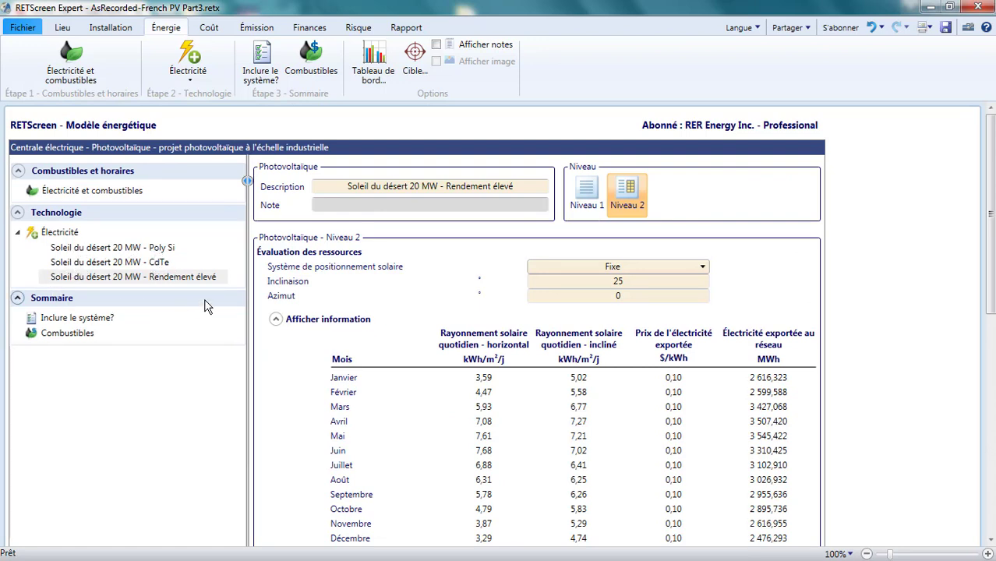
pyautogui.scroll(-1, 78, 233)
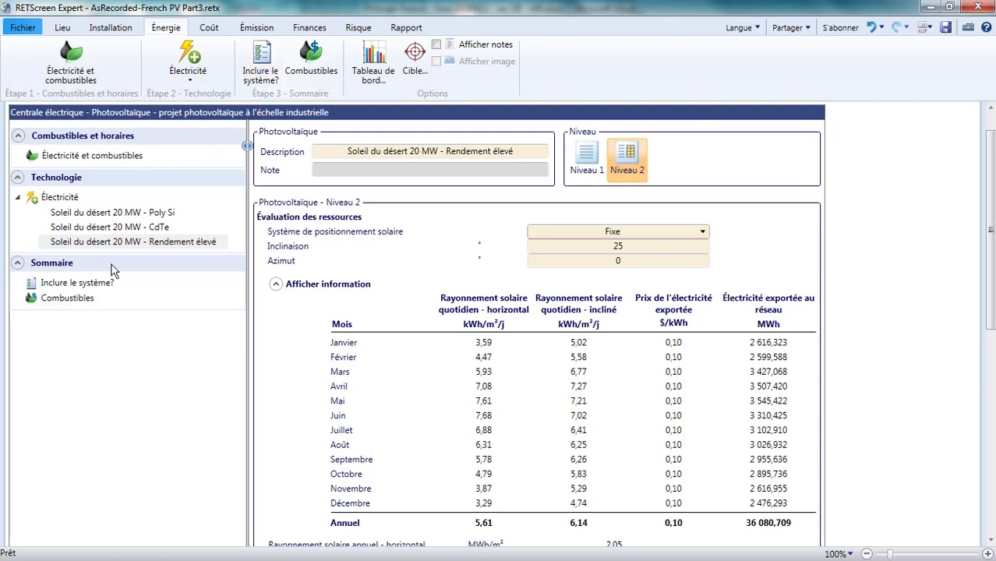
pyautogui.click(61, 198)
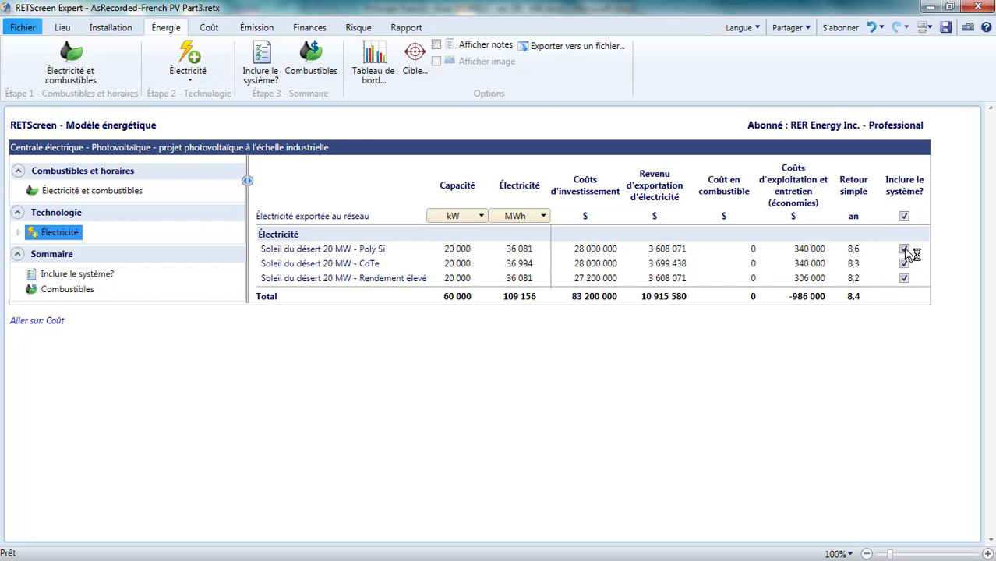
pyautogui.click(904, 249)
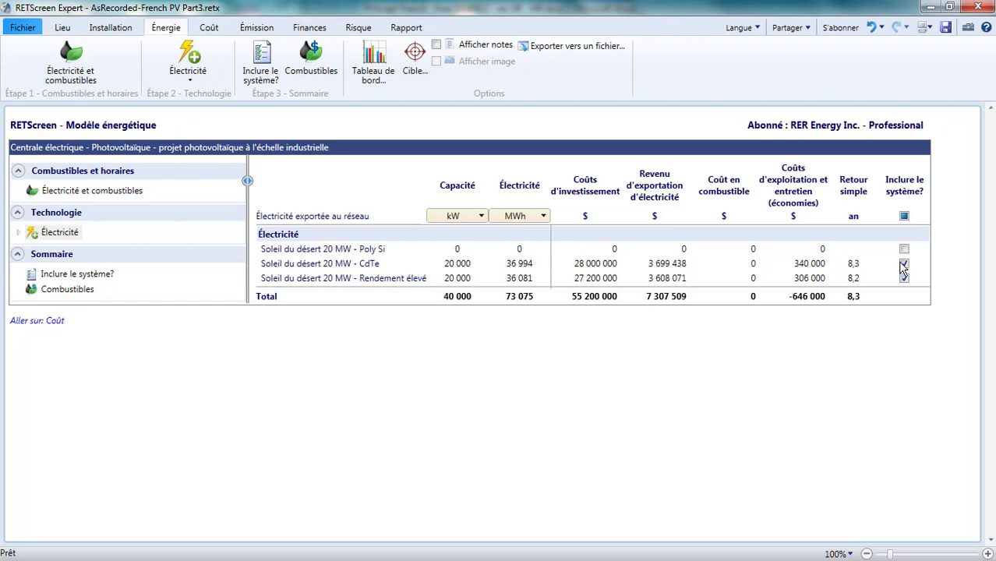
pyautogui.click(903, 264)
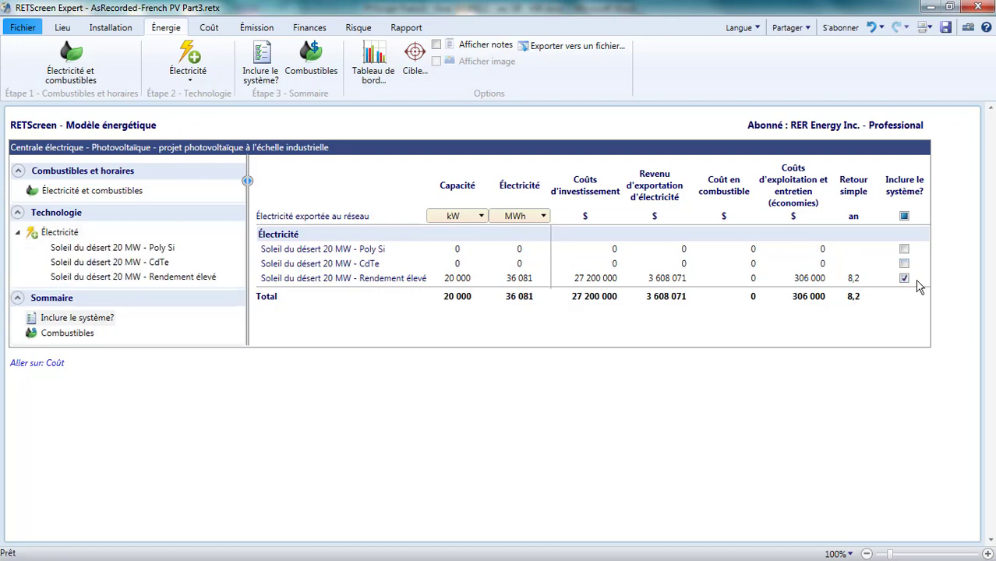
# Step: Review the included system's cost analysis and financial analysis
pyautogui.click(210, 28)
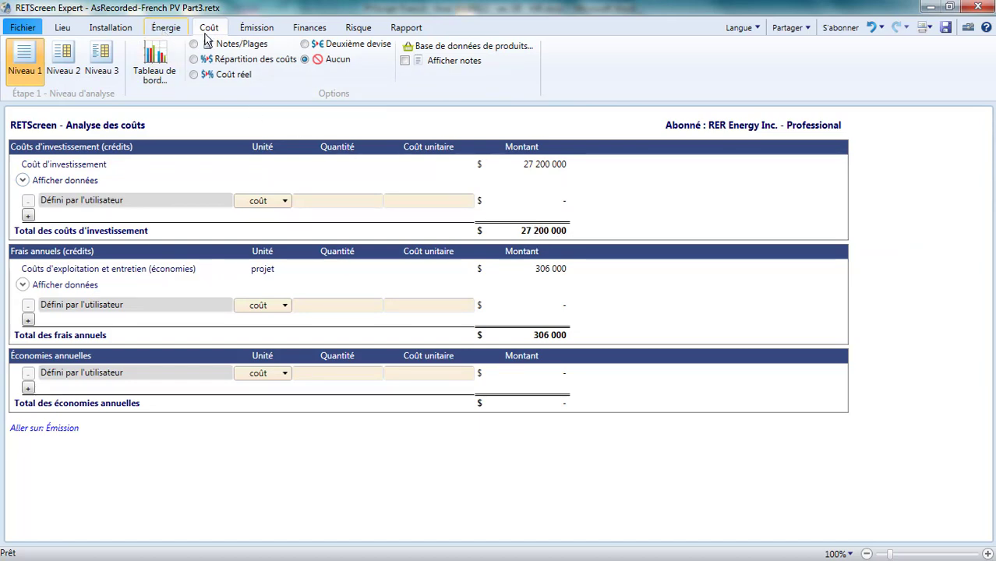
pyautogui.click(307, 32)
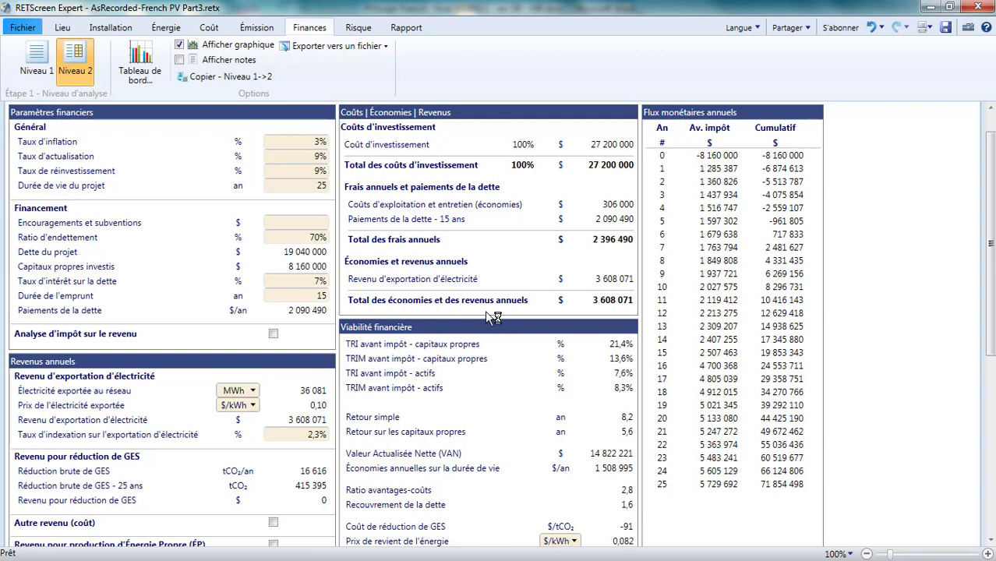
# Step: Switch between the included-systems summary and the financial analysis to review the high-efficiency system in both
pyautogui.click(167, 30)
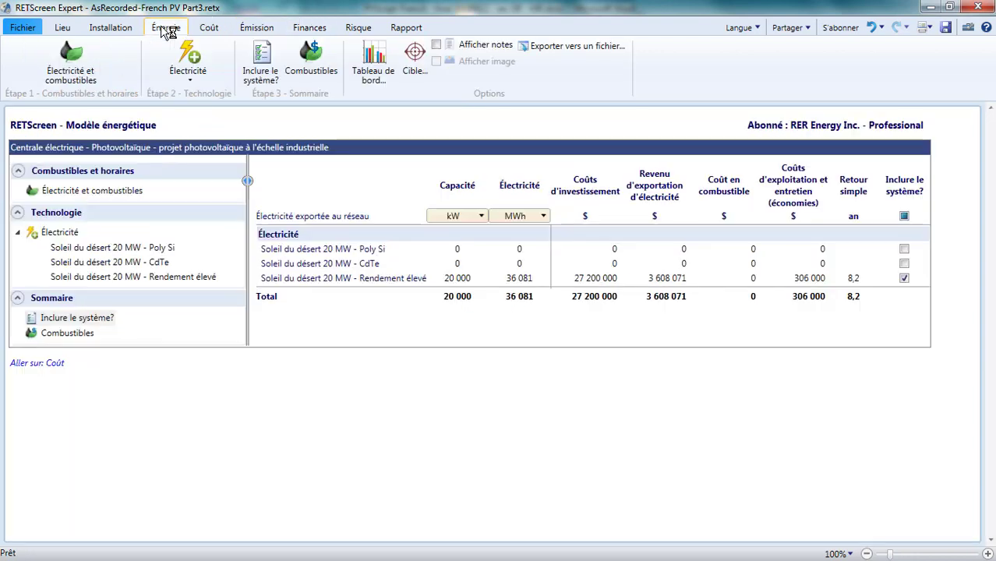
pyautogui.click(305, 29)
pyautogui.click(173, 29)
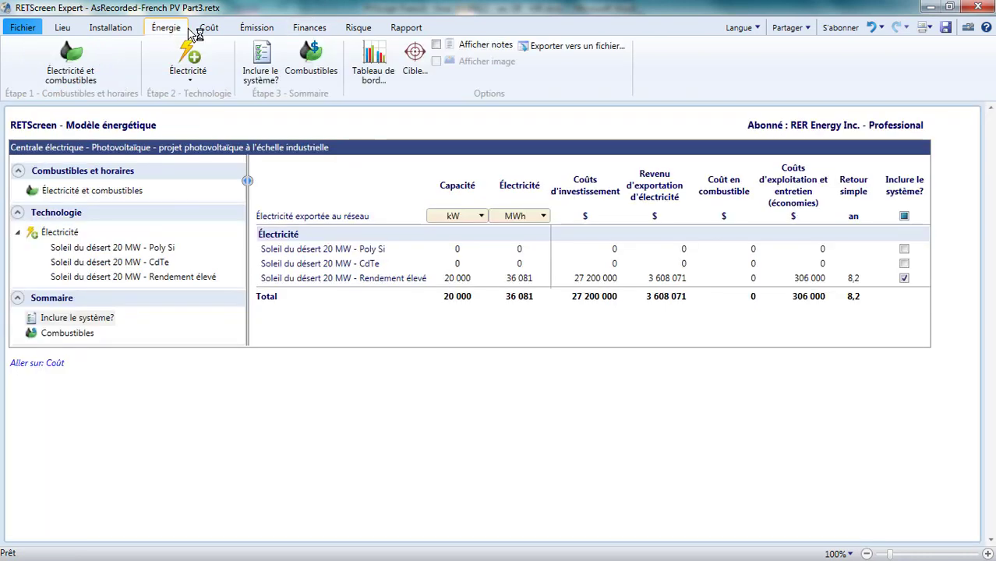
pyautogui.click(312, 30)
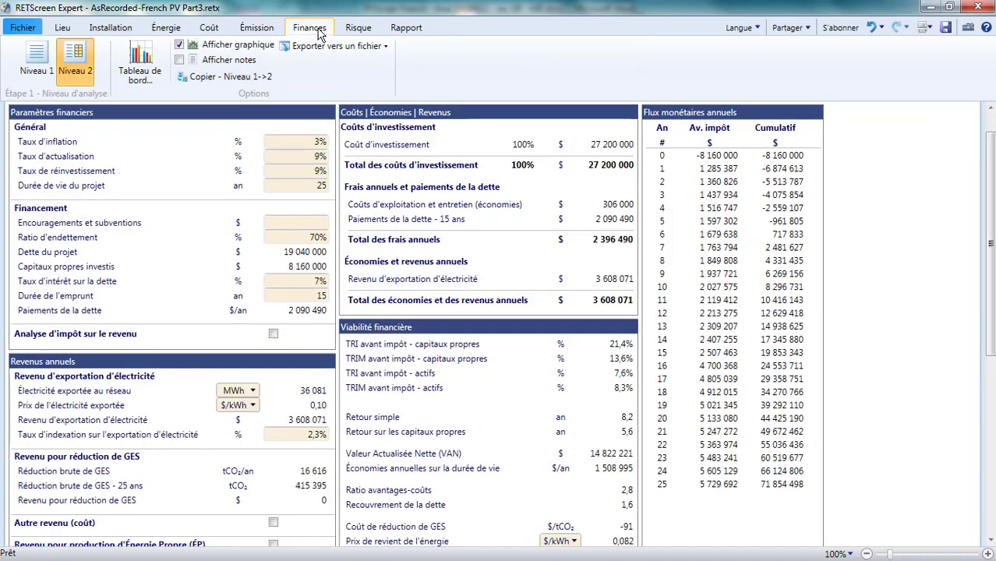
# Step: Open the feasibility dashboard, view the annual cash flow chart and display the Viabilité financière figures
pyautogui.click(158, 81)
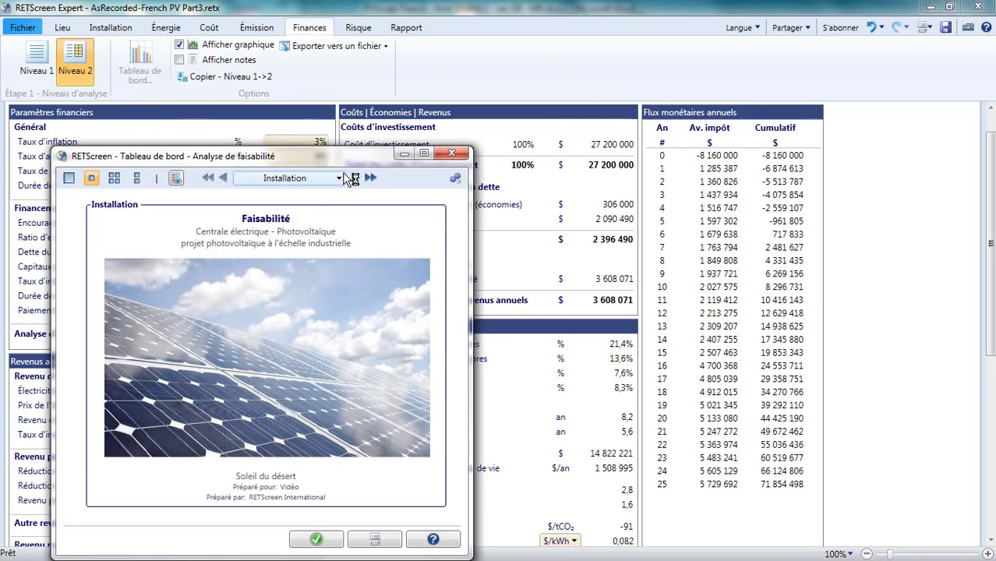
pyautogui.click(339, 178)
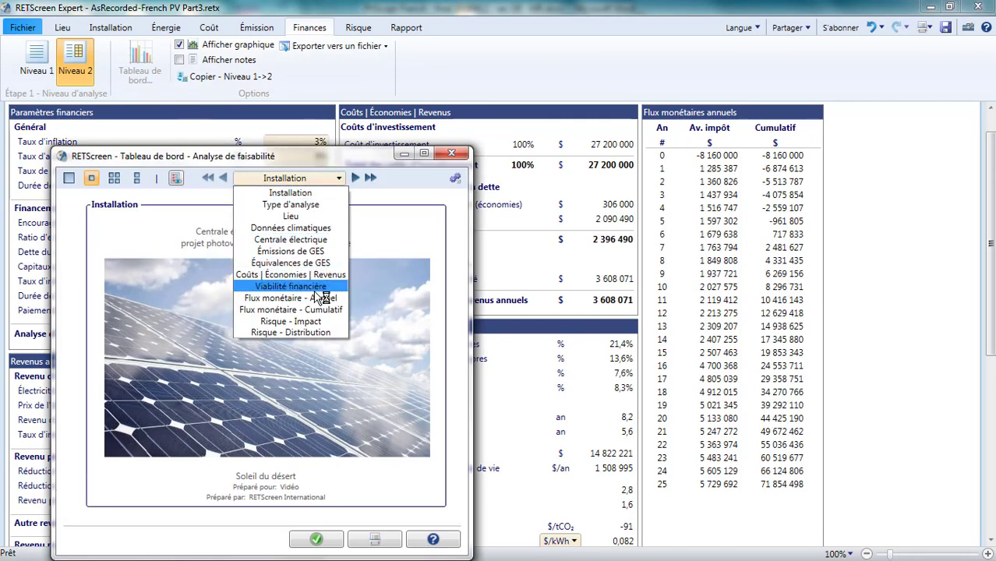
pyautogui.click(320, 297)
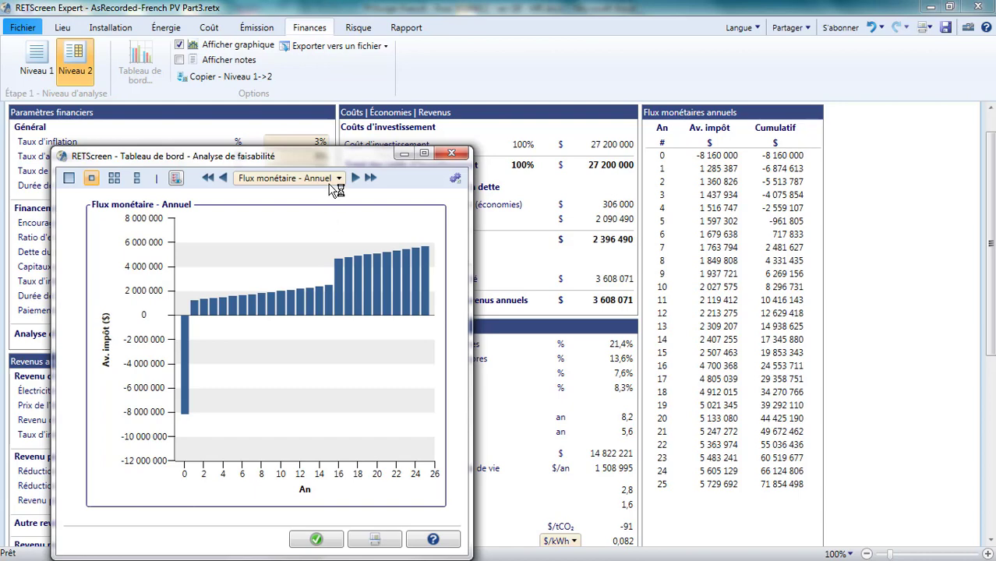
pyautogui.click(335, 180)
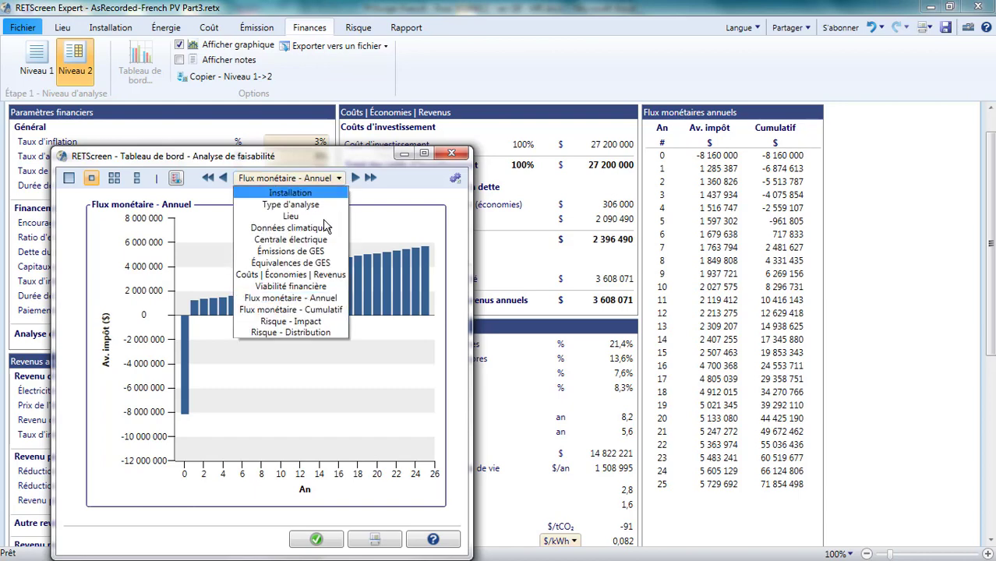
pyautogui.click(306, 287)
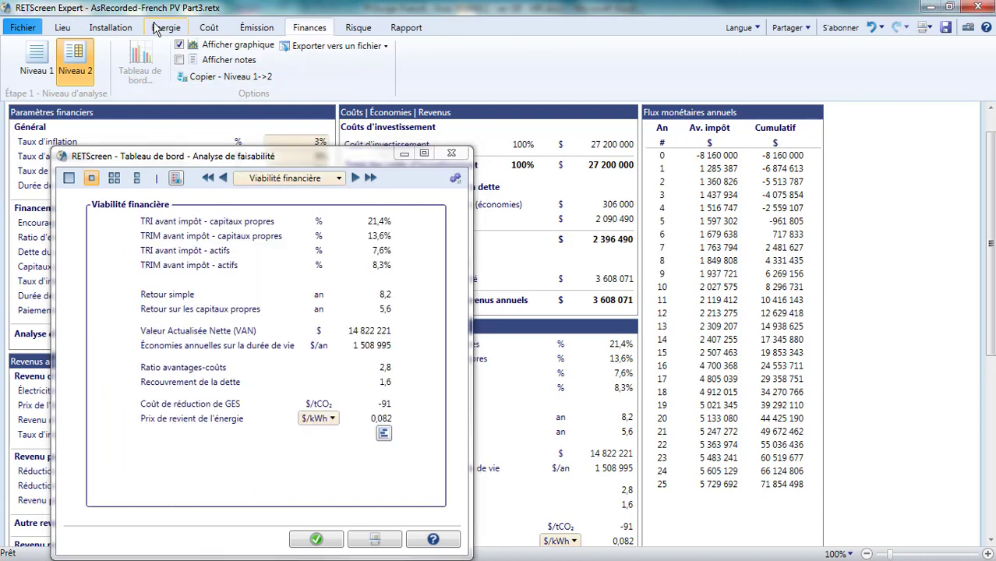
# Step: With the dashboard over the systems summary, include only Poly Si, CdTe and Rendement élevé in turn to compare their equity IRR, and close the dashboard
pyautogui.click(158, 28)
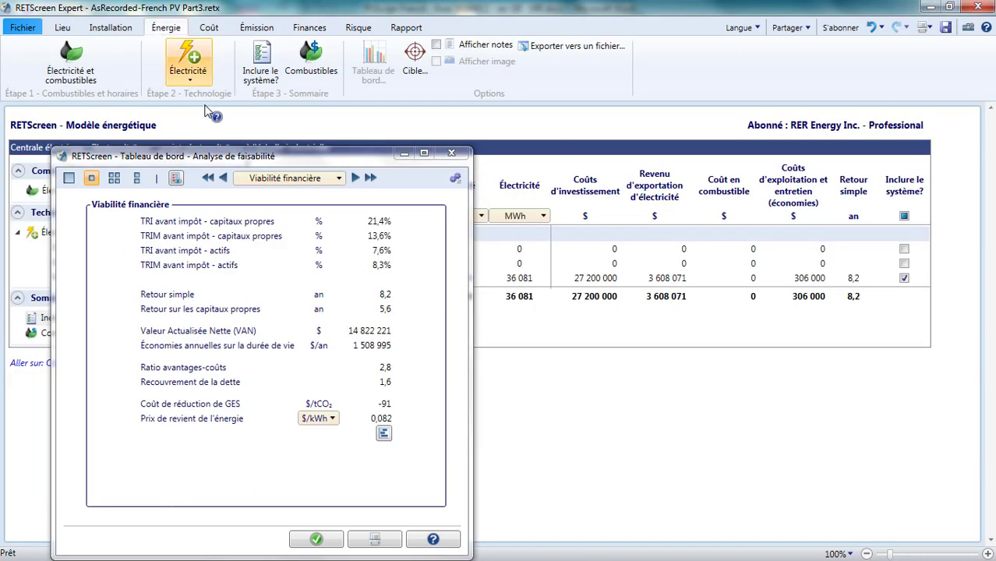
pyautogui.click(390, 222)
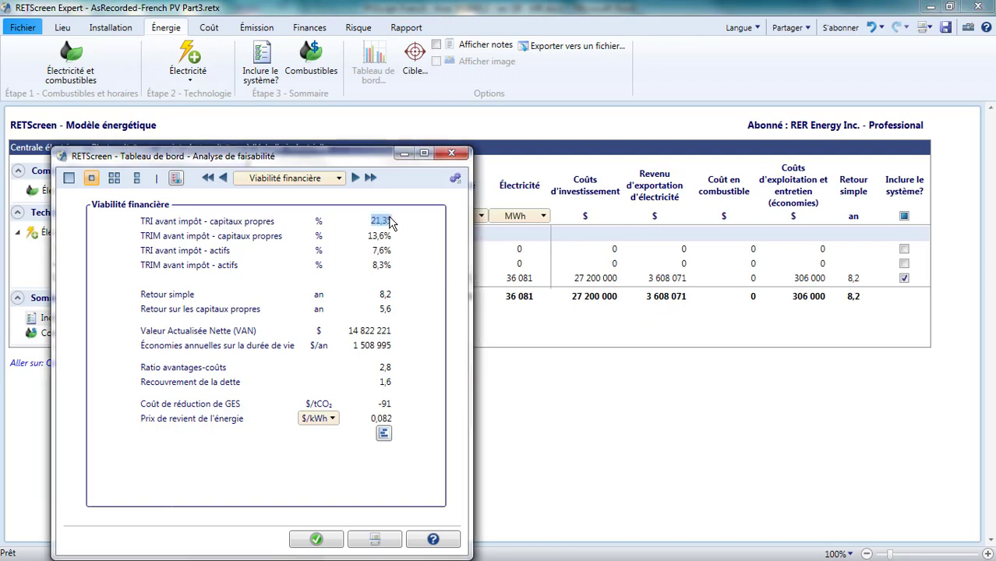
pyautogui.click(904, 248)
pyautogui.click(903, 279)
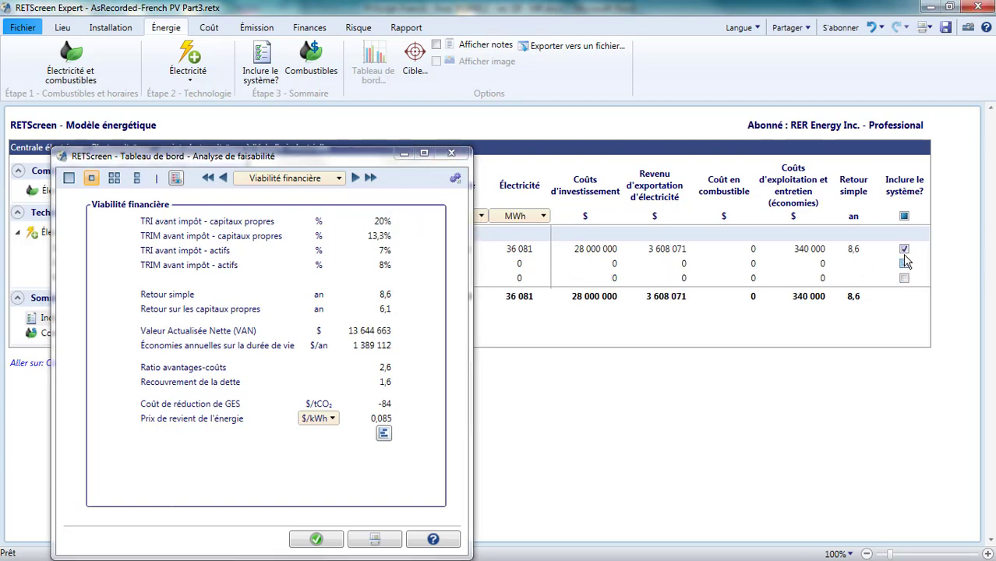
pyautogui.click(903, 263)
pyautogui.click(904, 249)
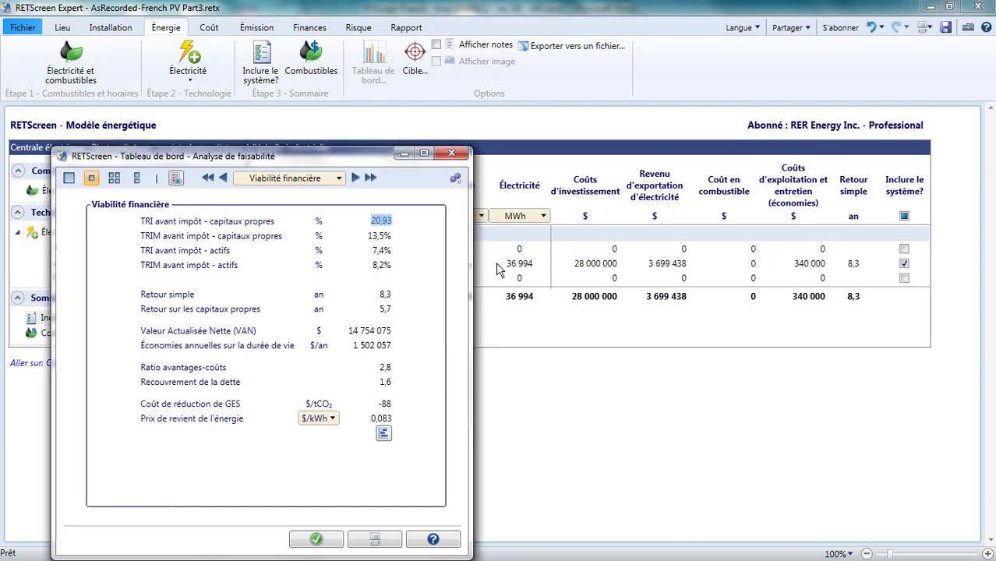
pyautogui.click(903, 278)
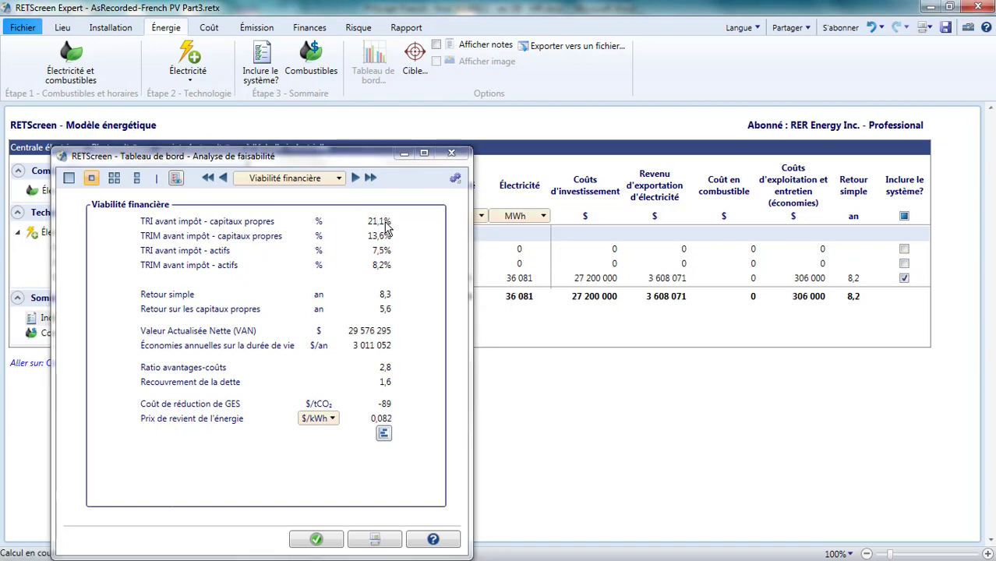
pyautogui.click(315, 539)
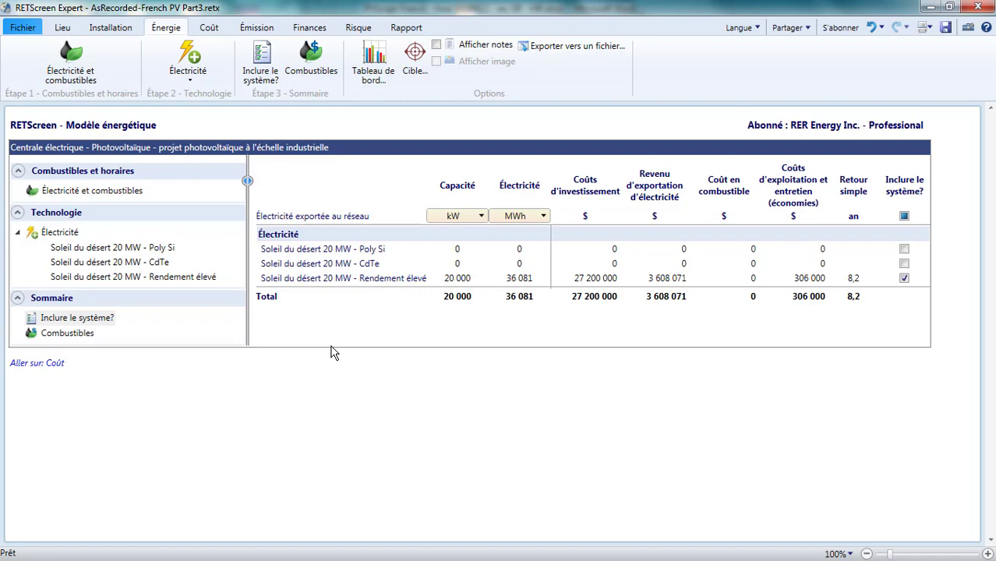
# Step: Switch the Soleil du désert 20 MW - Poly Si system to Niveau 1 and return to the start page
pyautogui.click(117, 250)
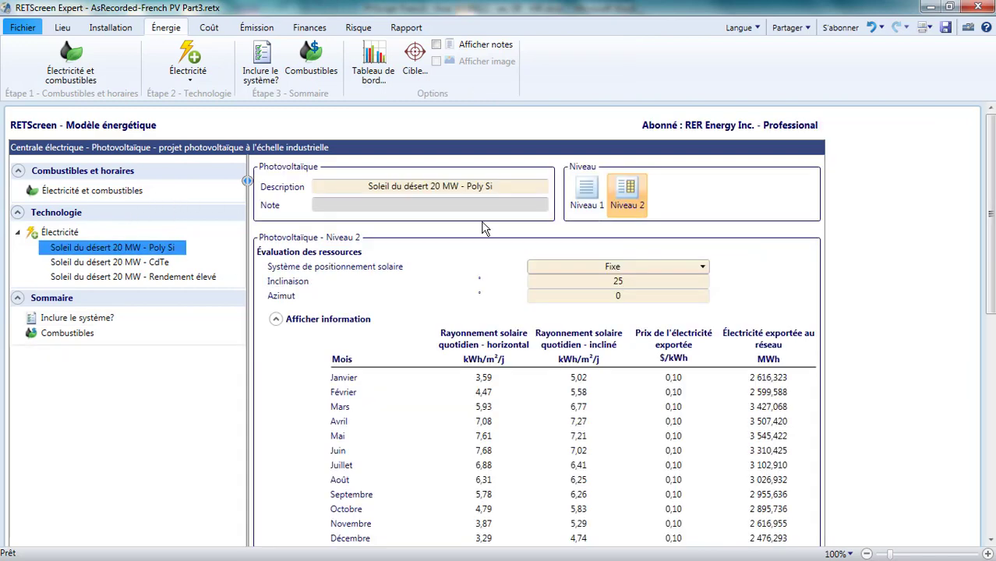
pyautogui.click(576, 199)
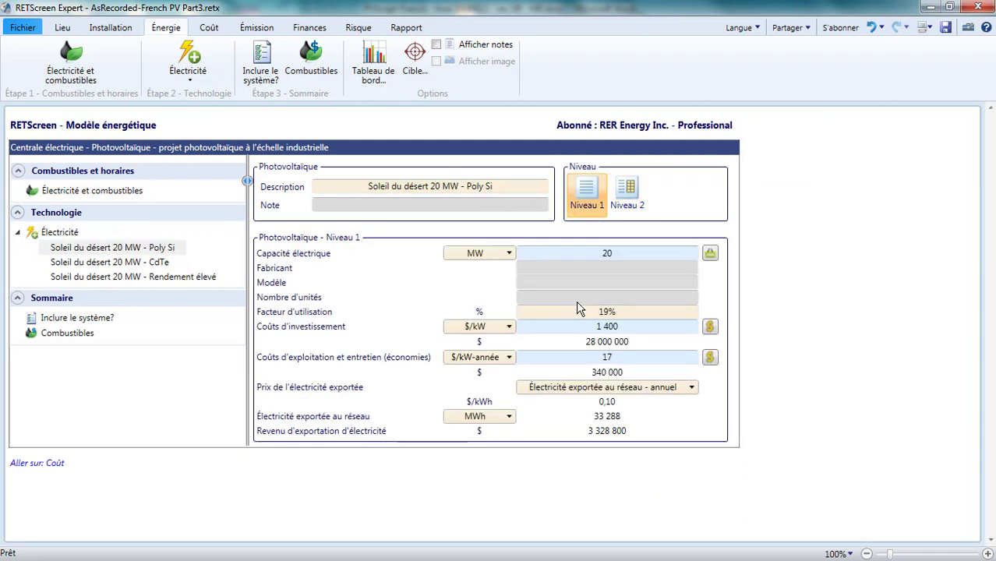
pyautogui.click(620, 327)
pyautogui.press('Return')
pyautogui.click(19, 31)
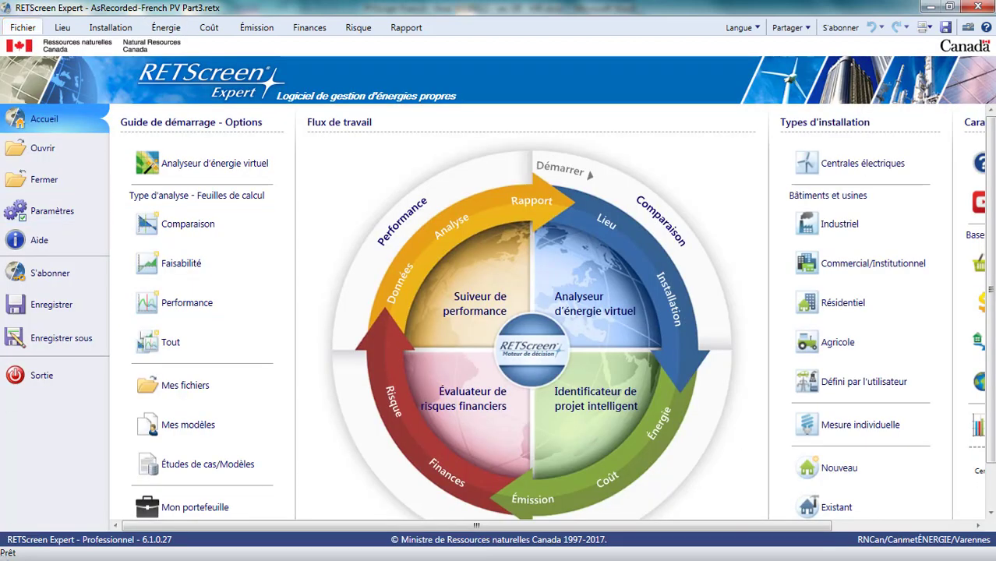